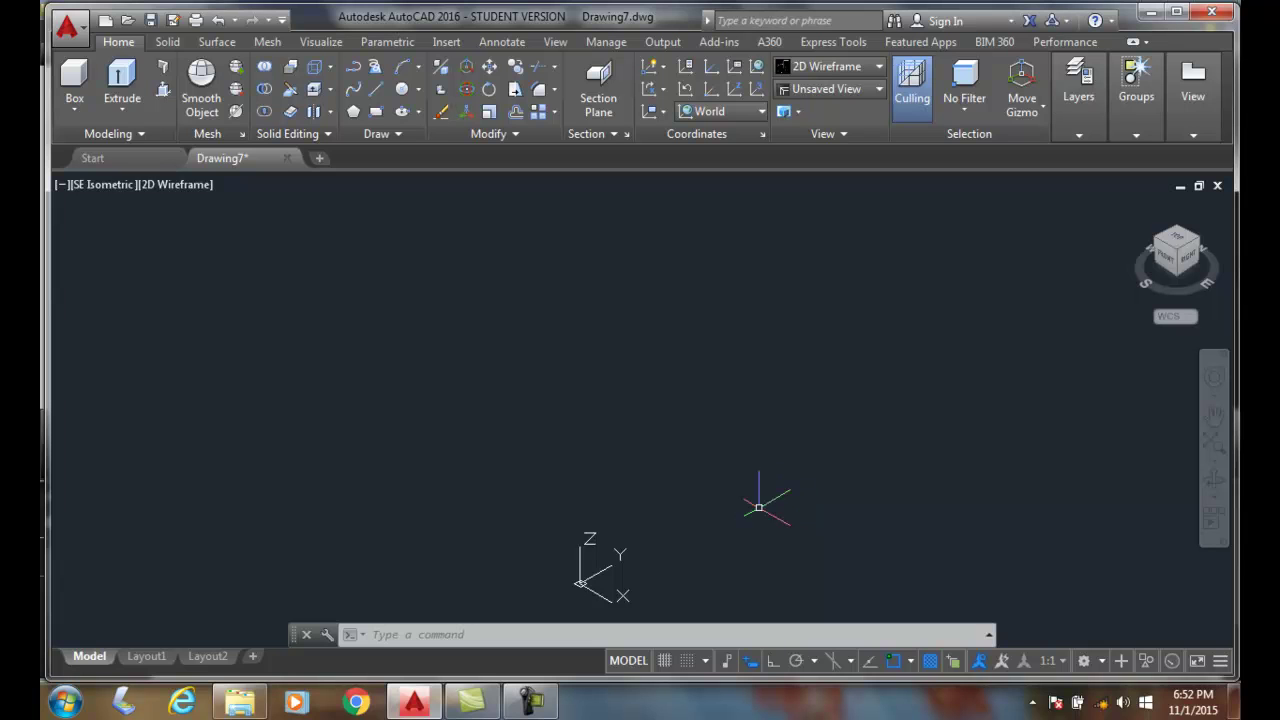
# Step: Create a radius-10 sphere centred at 0,0,0 and centre it in the view
pyautogui.click(74, 108)
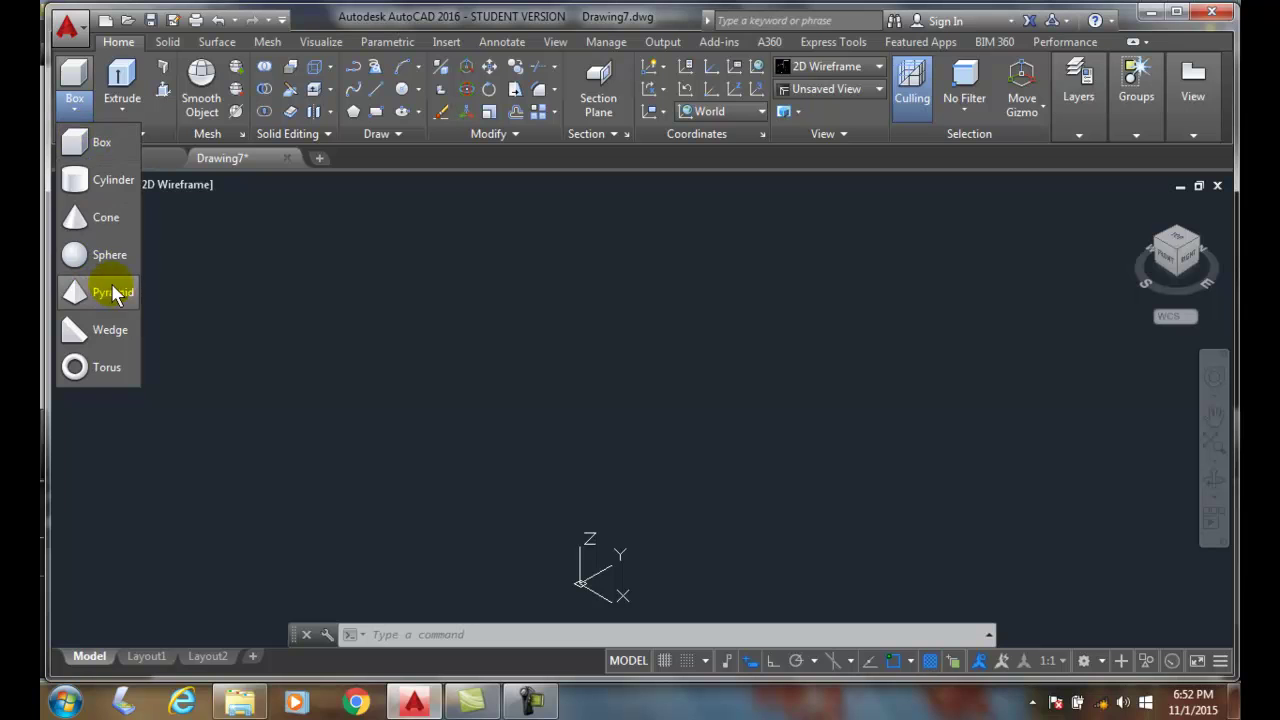
pyautogui.click(110, 256)
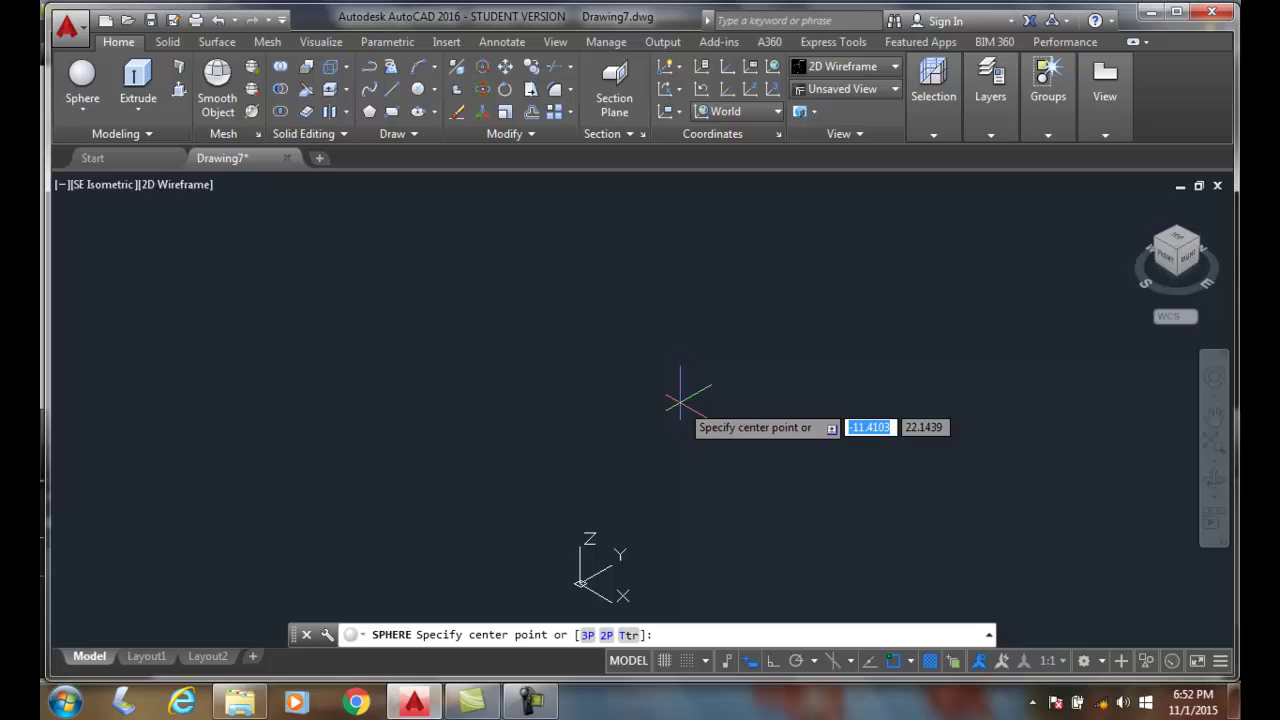
pyautogui.write('0')
pyautogui.press('Tab')
pyautogui.write('0')
pyautogui.press('Tab')
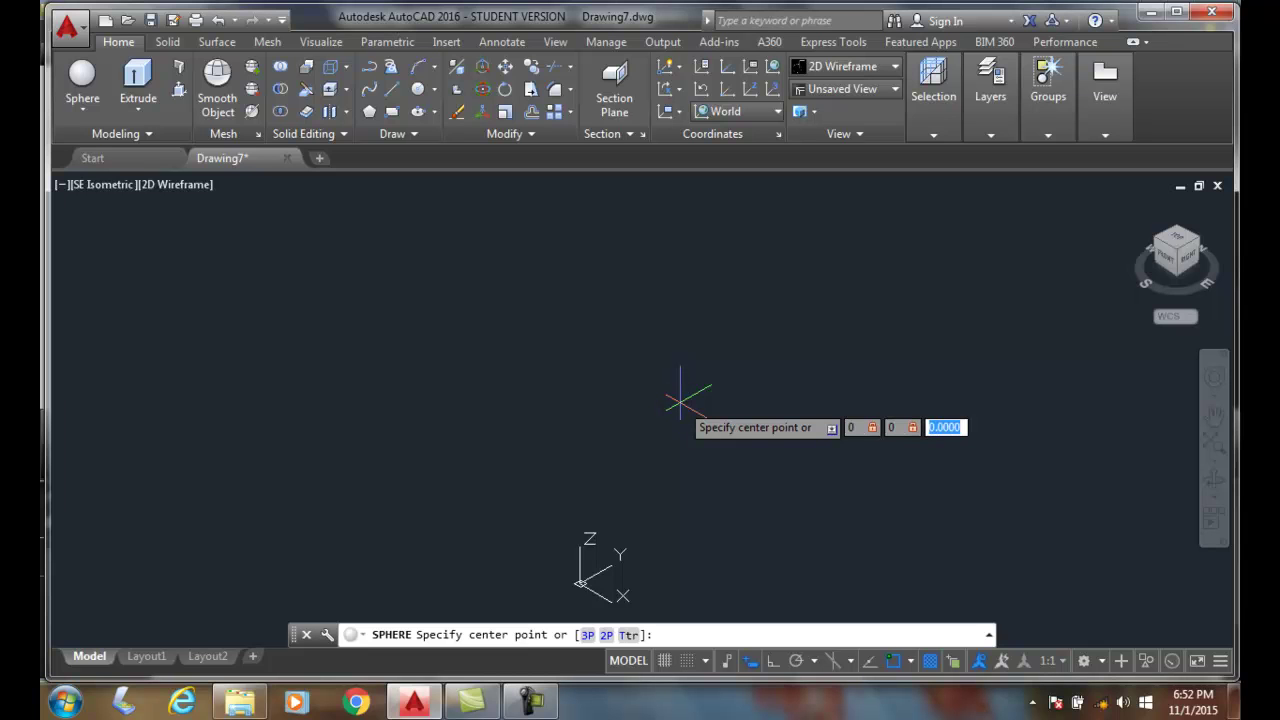
pyautogui.write('0')
pyautogui.press('Return')
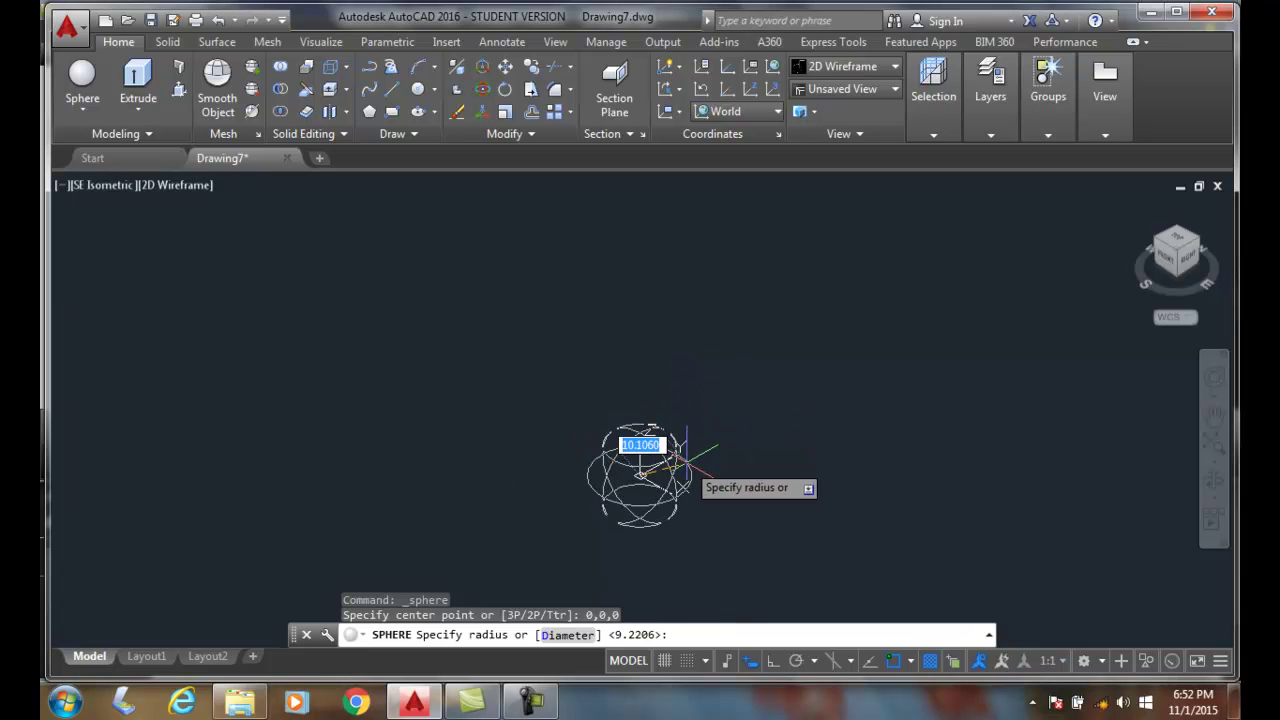
pyautogui.press('Return')
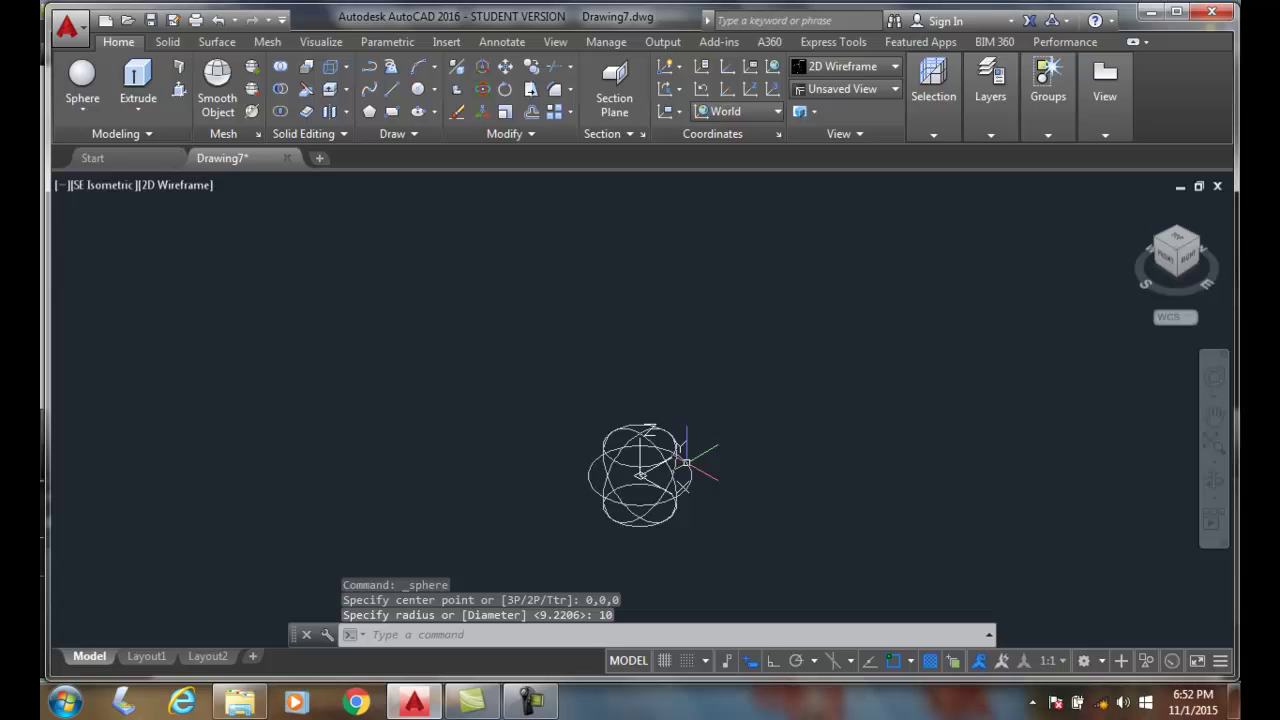
pyautogui.scroll(5, 695, 430)
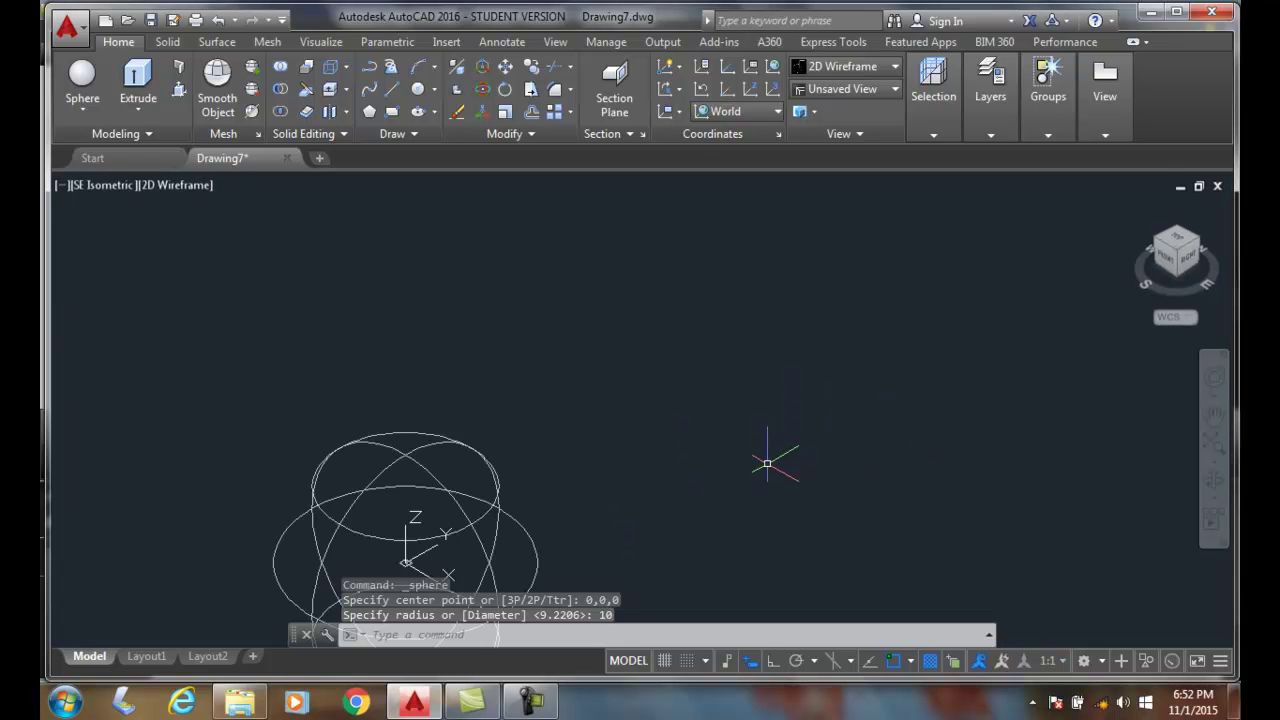
pyautogui.moveTo(797, 440); pyautogui.dragTo(1066, 277, button='middle')
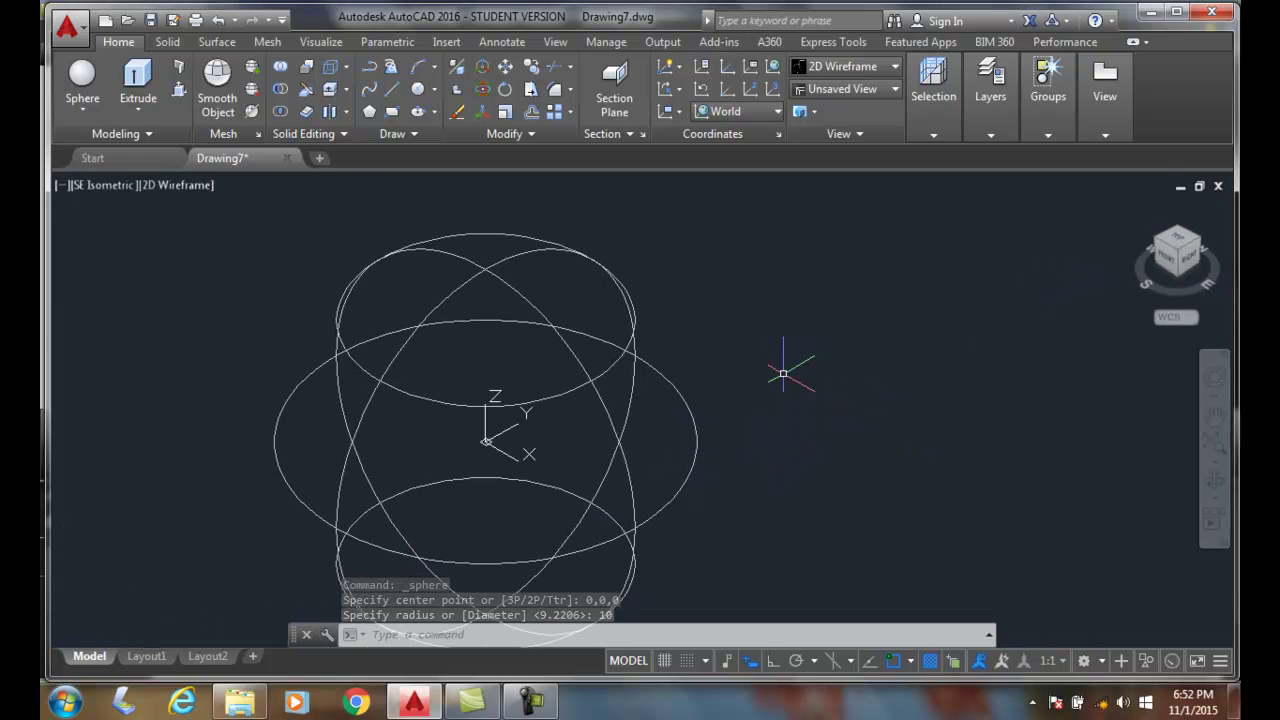
# Step: Switch the viewport visual style to Realistic
pyautogui.click(185, 184)
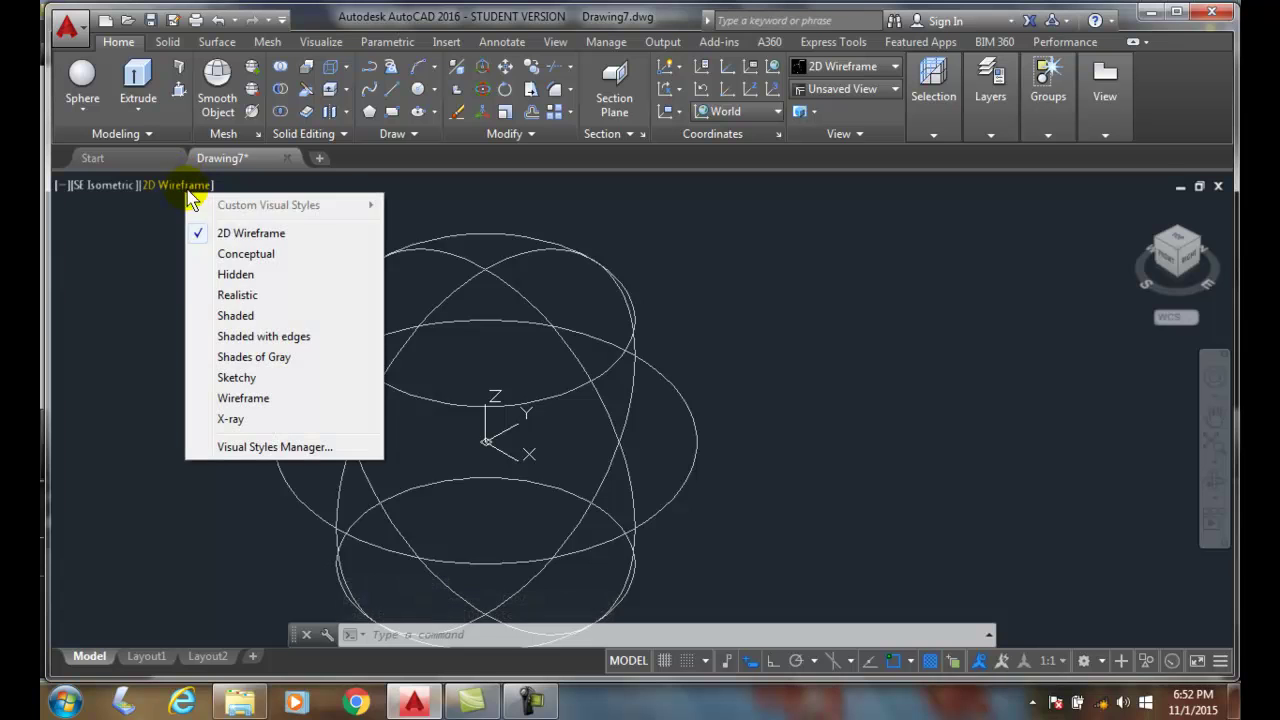
pyautogui.click(229, 292)
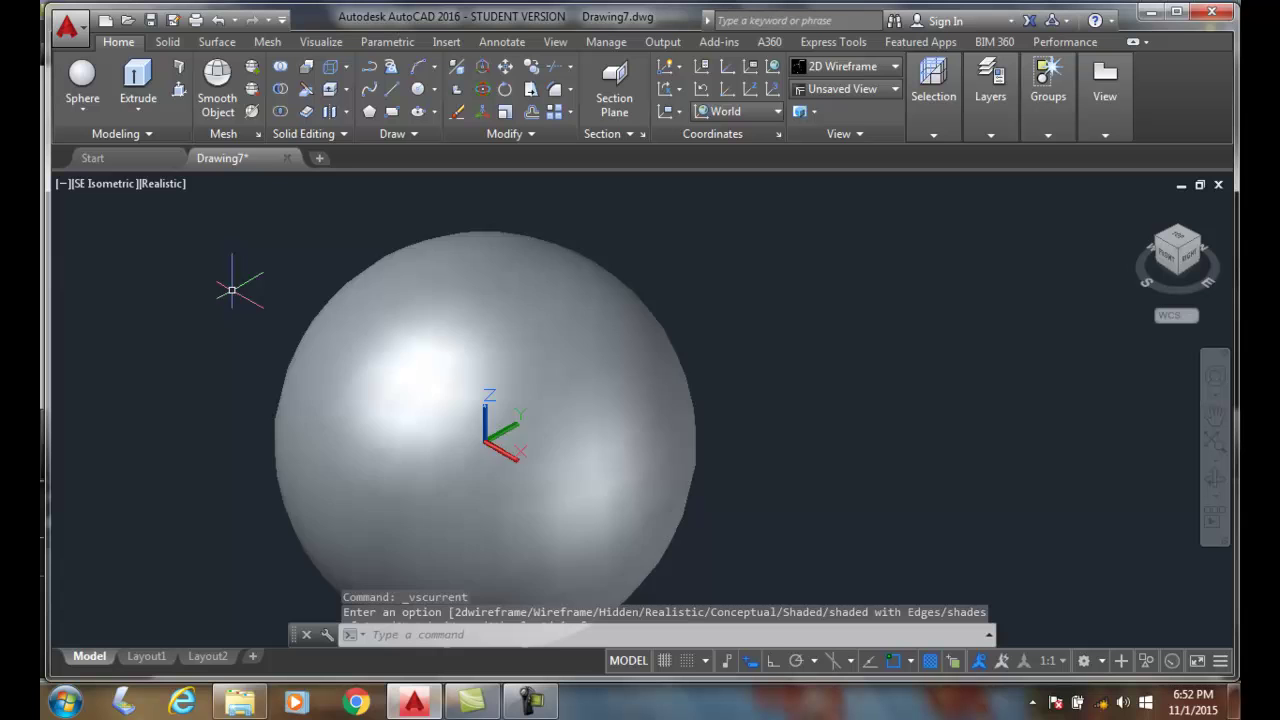
pyautogui.scroll(-2, 232, 290)
# Step: Delete the radius-10 sphere and start a new Sphere command
pyautogui.click(480, 336)
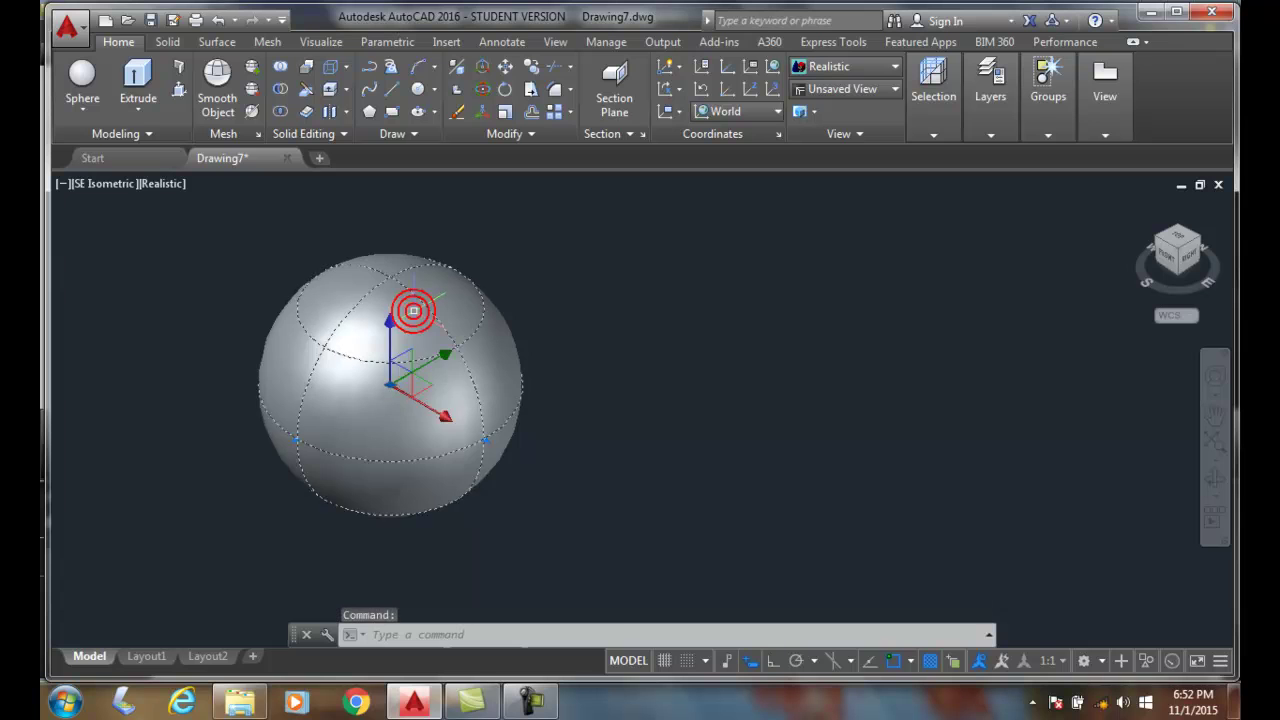
pyautogui.press('Delete')
pyautogui.click(90, 100)
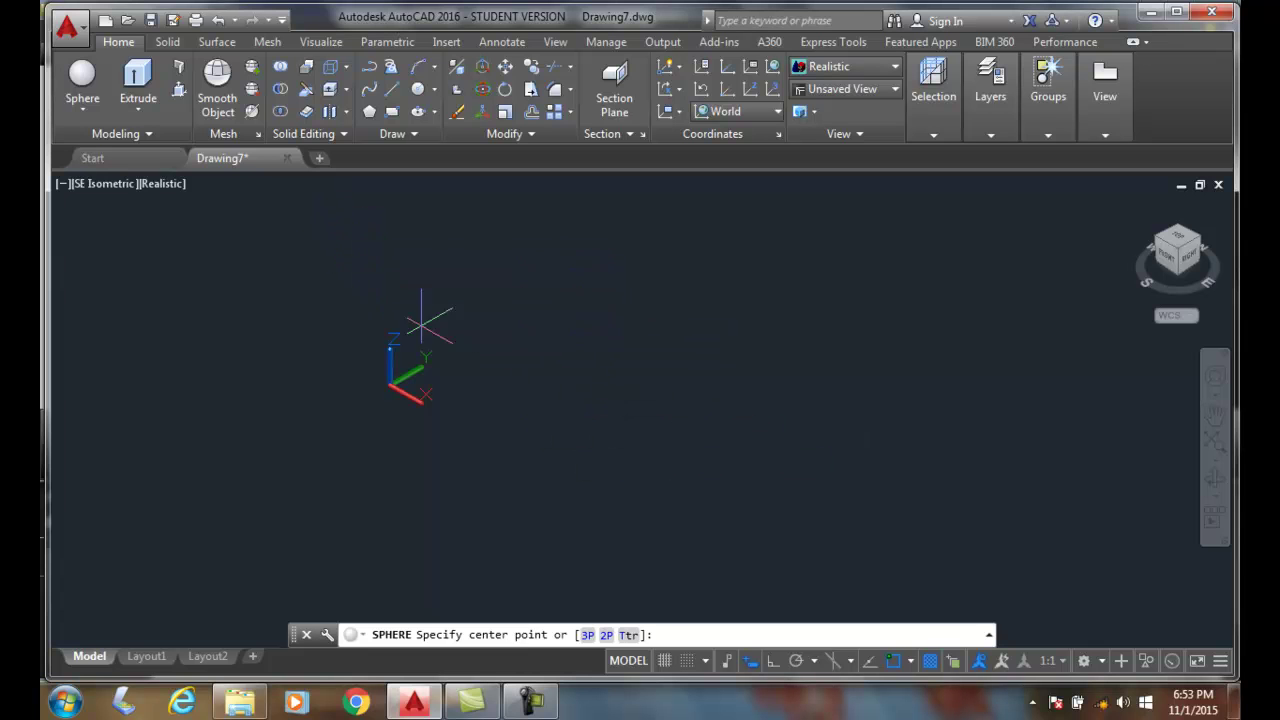
# Step: Create a sphere from two diameter end points using the 2P option
pyautogui.click(606, 636)
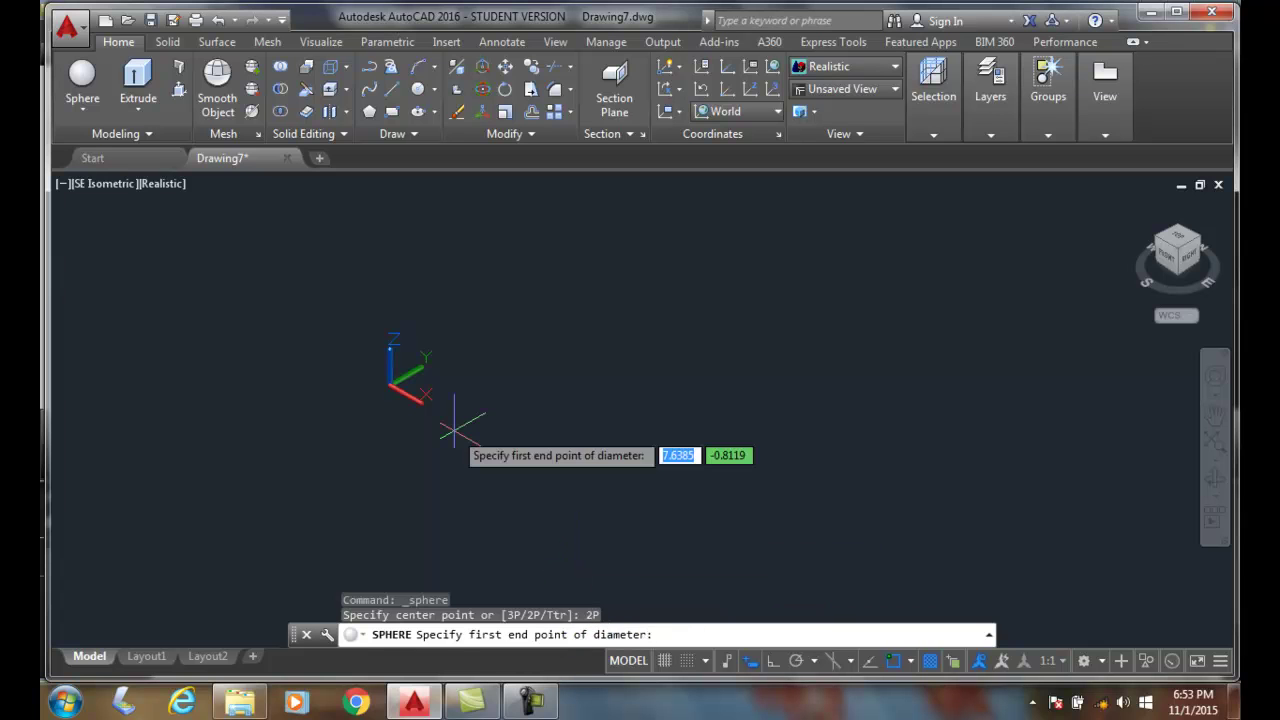
pyautogui.click(451, 426)
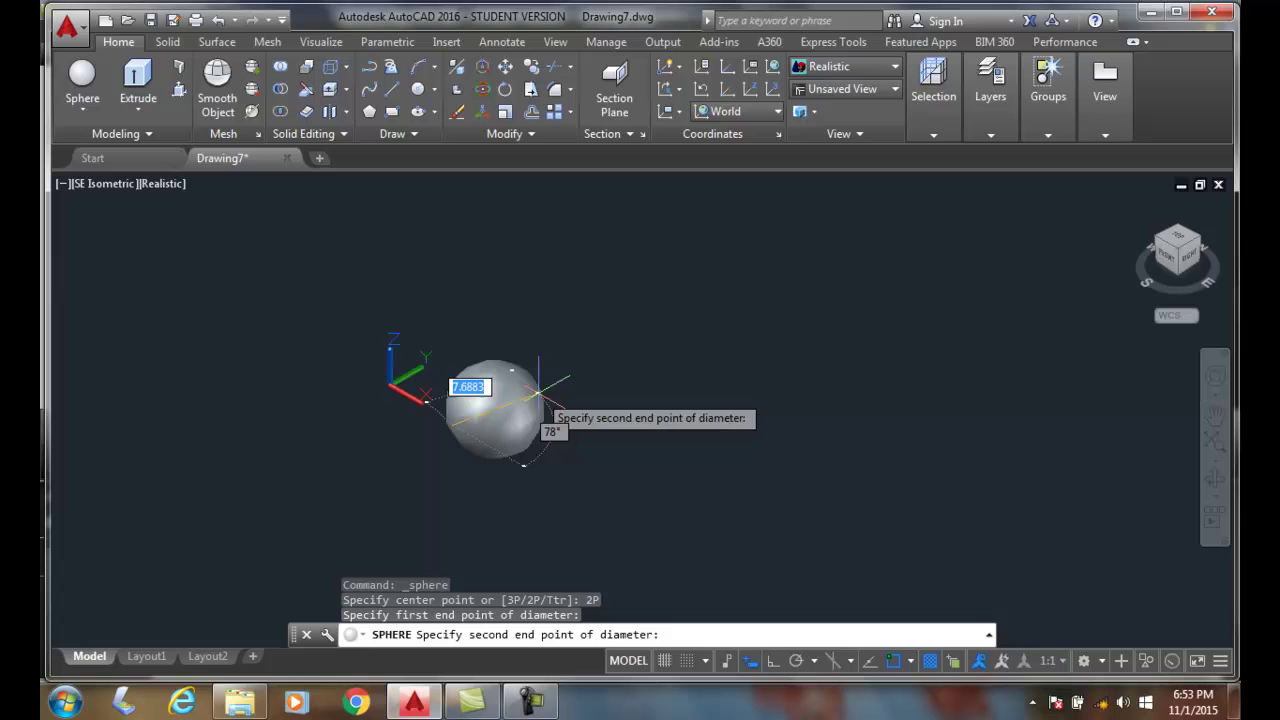
pyautogui.click(538, 393)
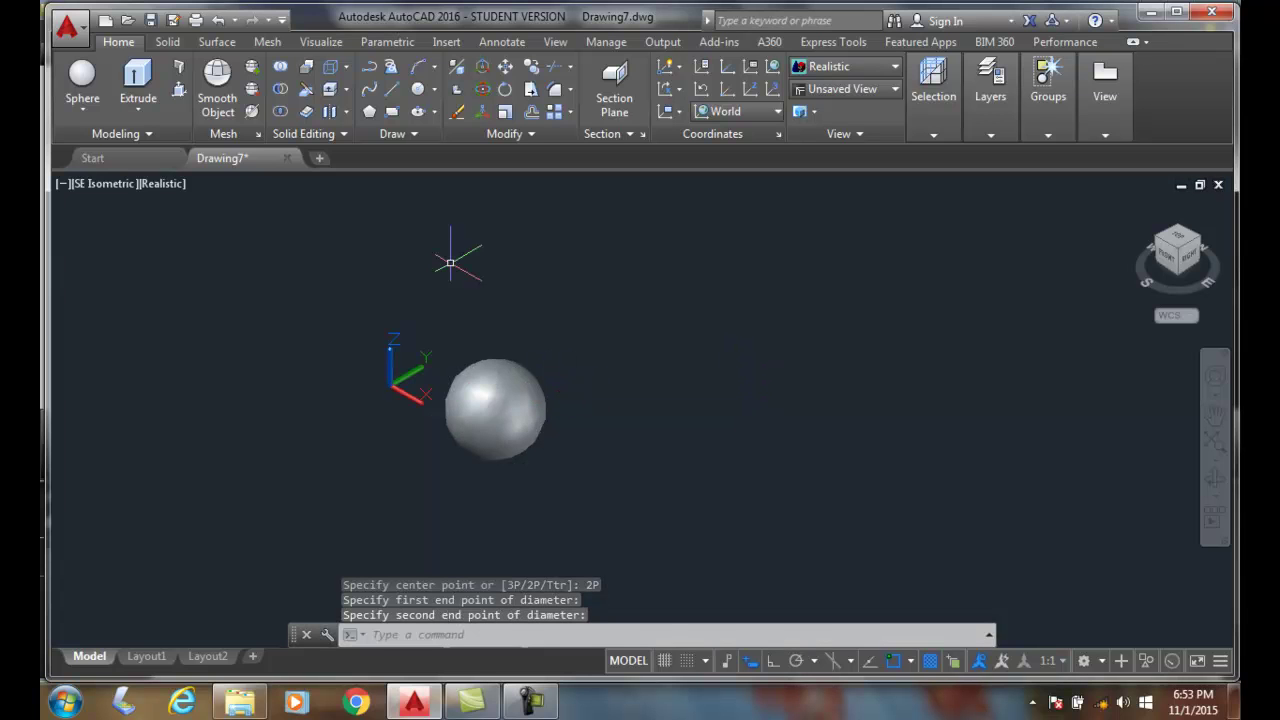
# Step: Create a second sphere beside it from three points using the 3P option
pyautogui.click(63, 77)
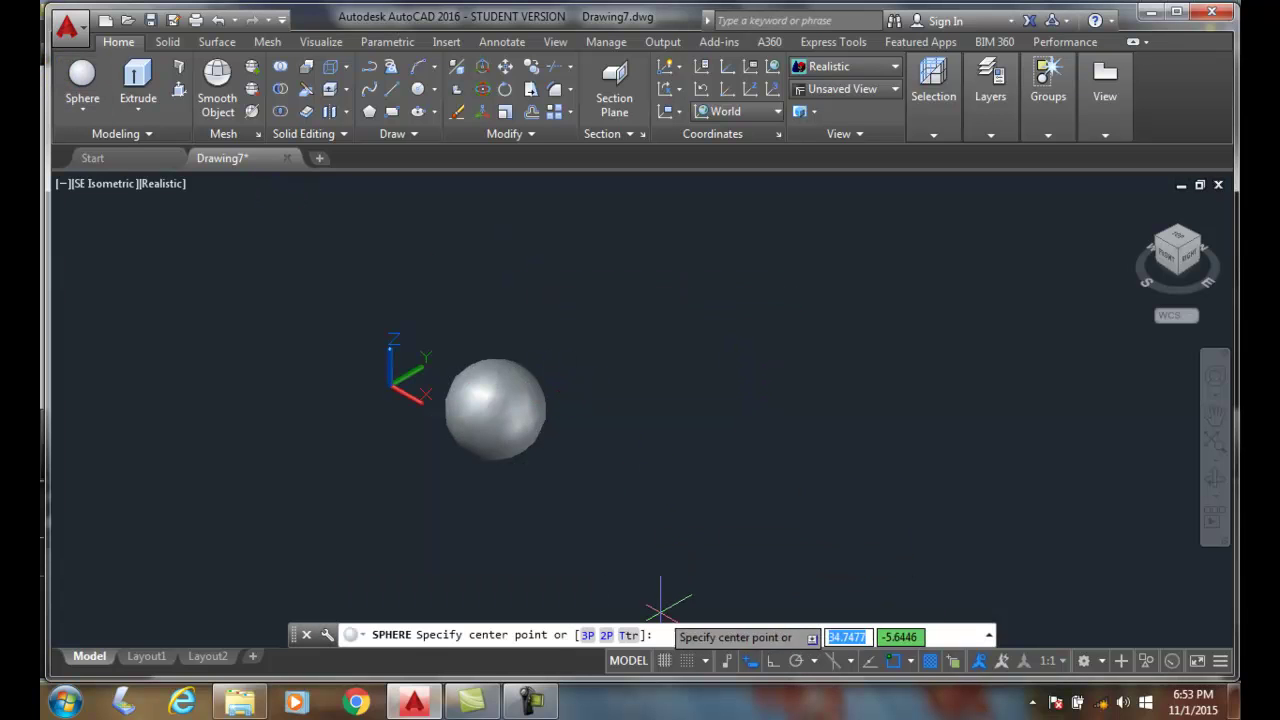
pyautogui.click(587, 635)
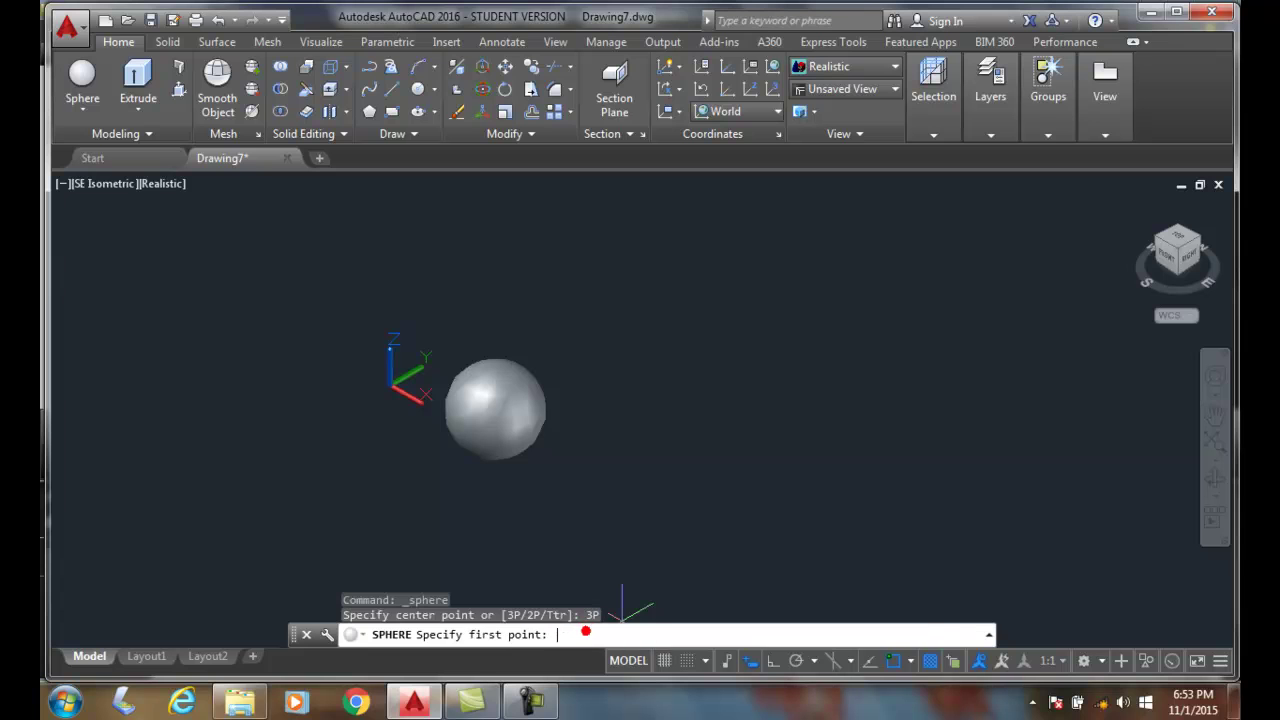
pyautogui.click(643, 394)
pyautogui.click(710, 390)
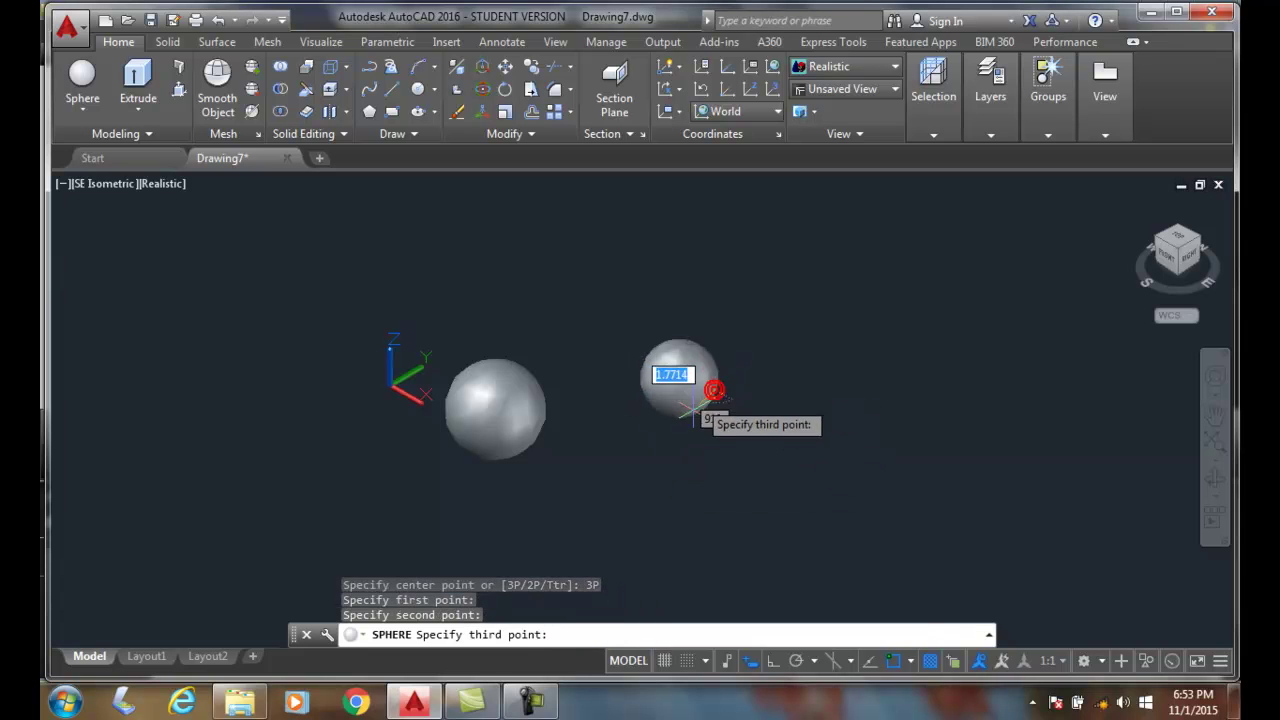
pyautogui.click(677, 433)
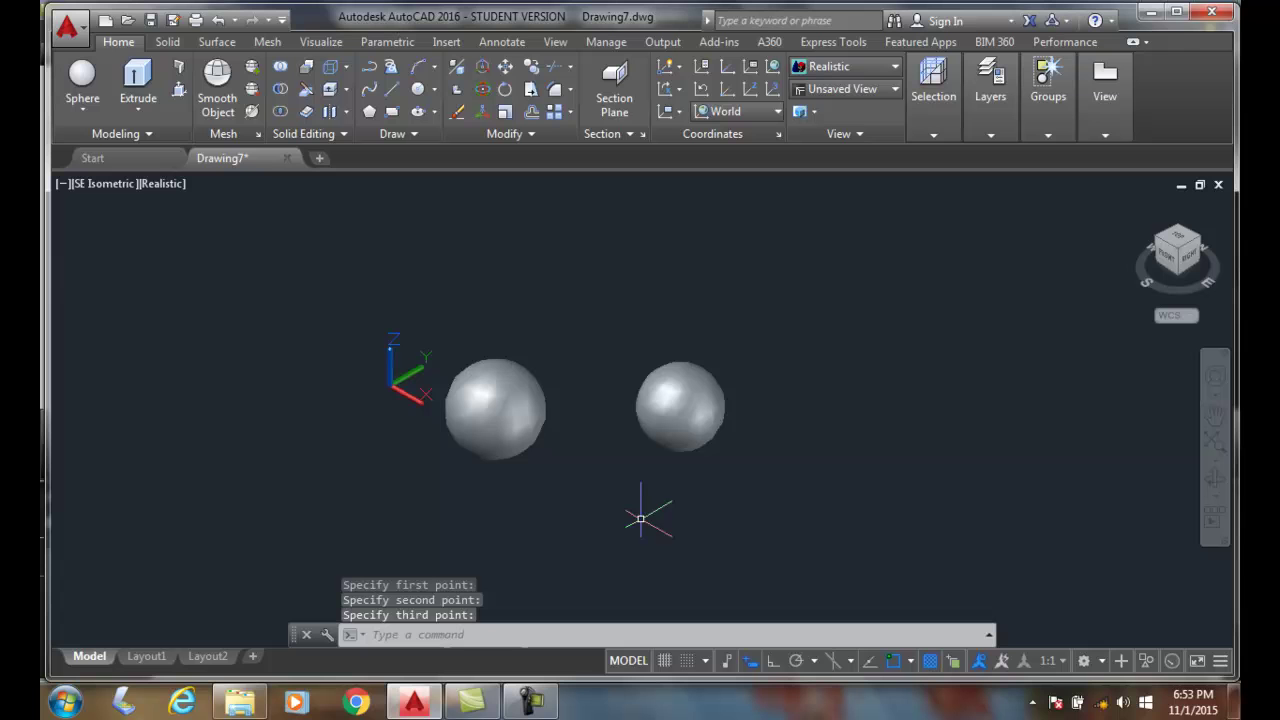
# Step: Draw a two-segment polyline to the right of the spheres
pyautogui.click(365, 64)
pyautogui.click(838, 328)
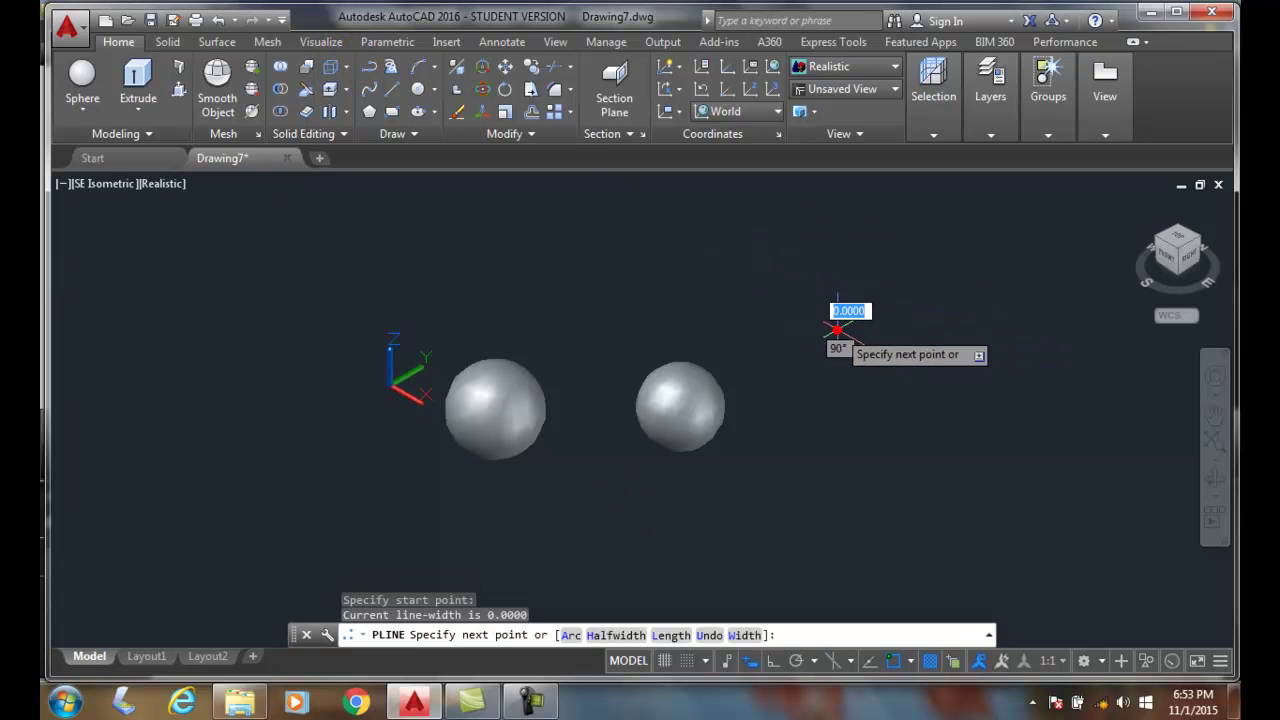
pyautogui.click(972, 268)
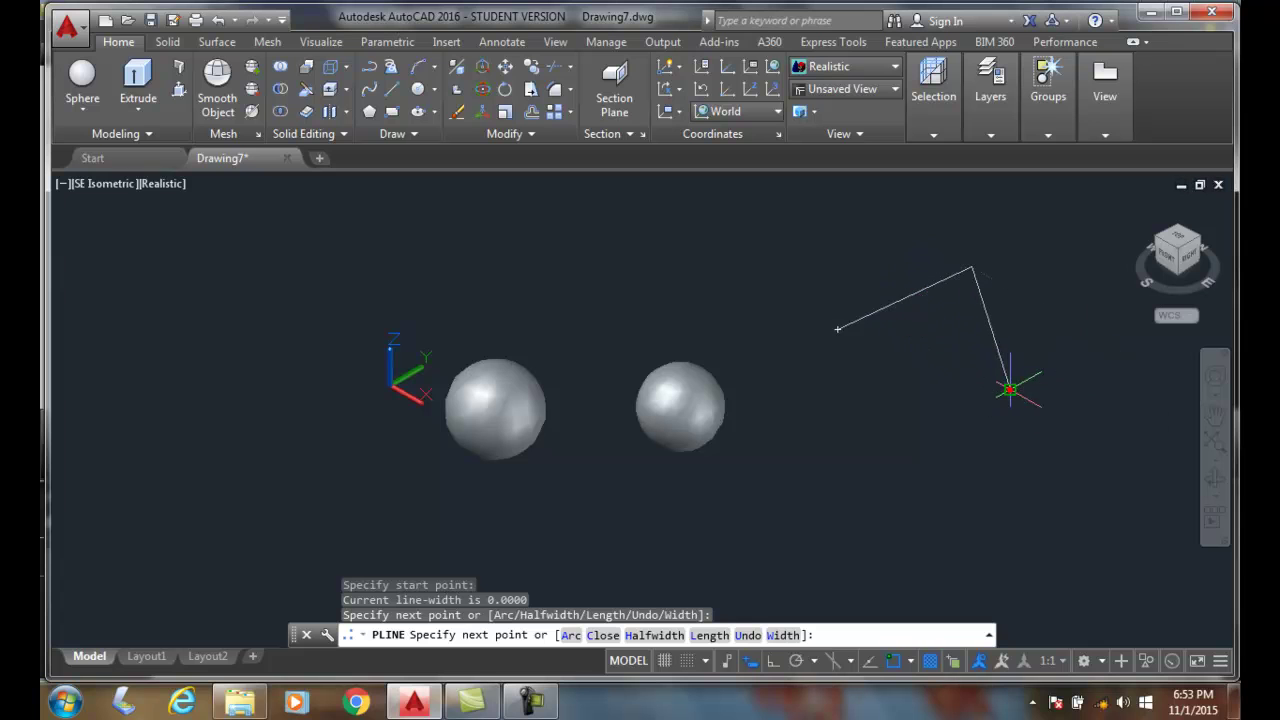
pyautogui.click(1009, 388)
pyautogui.press('Return')
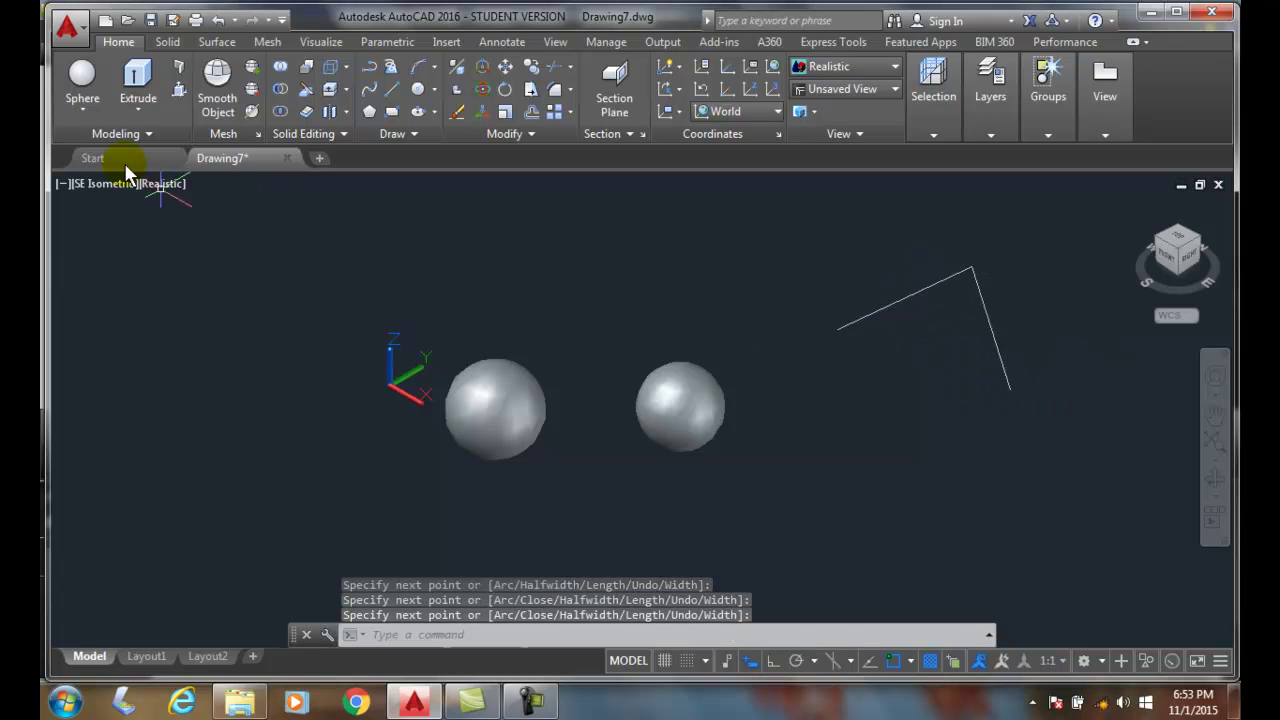
# Step: Add a radius-4 Ttr sphere tangent to both polyline legs, then switch to 2D Wireframe
pyautogui.click(82, 80)
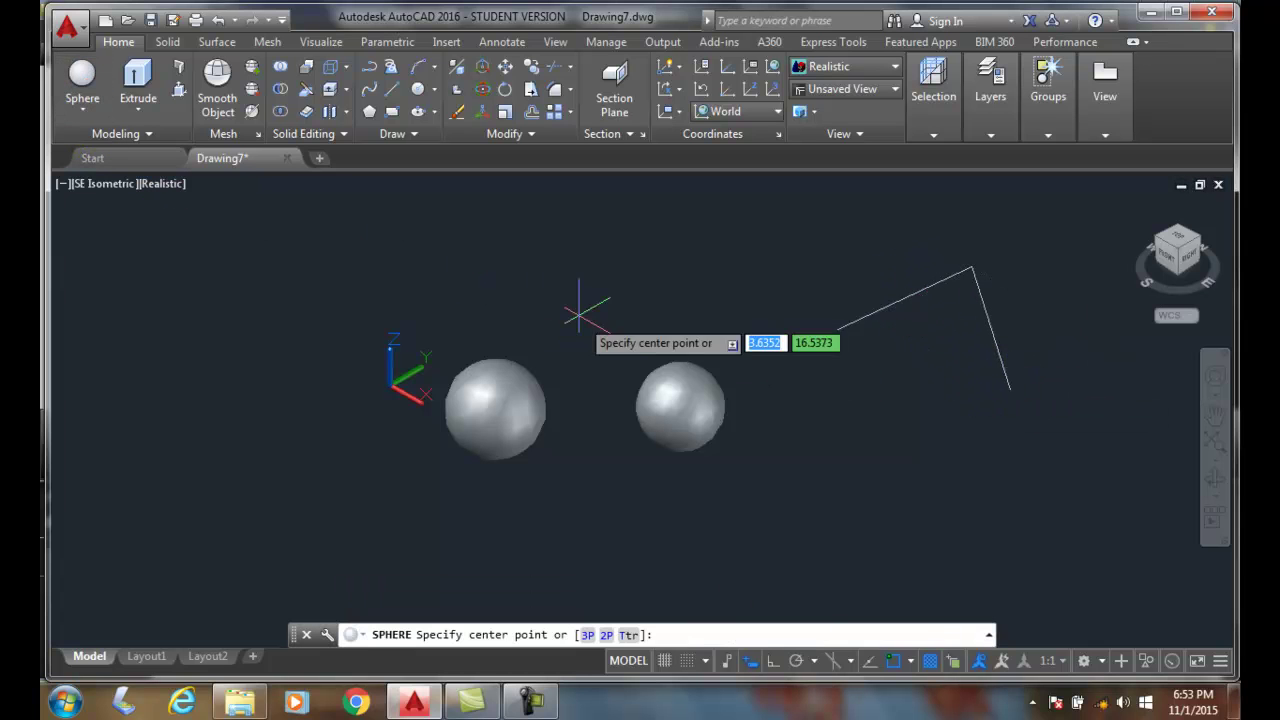
pyautogui.click(628, 634)
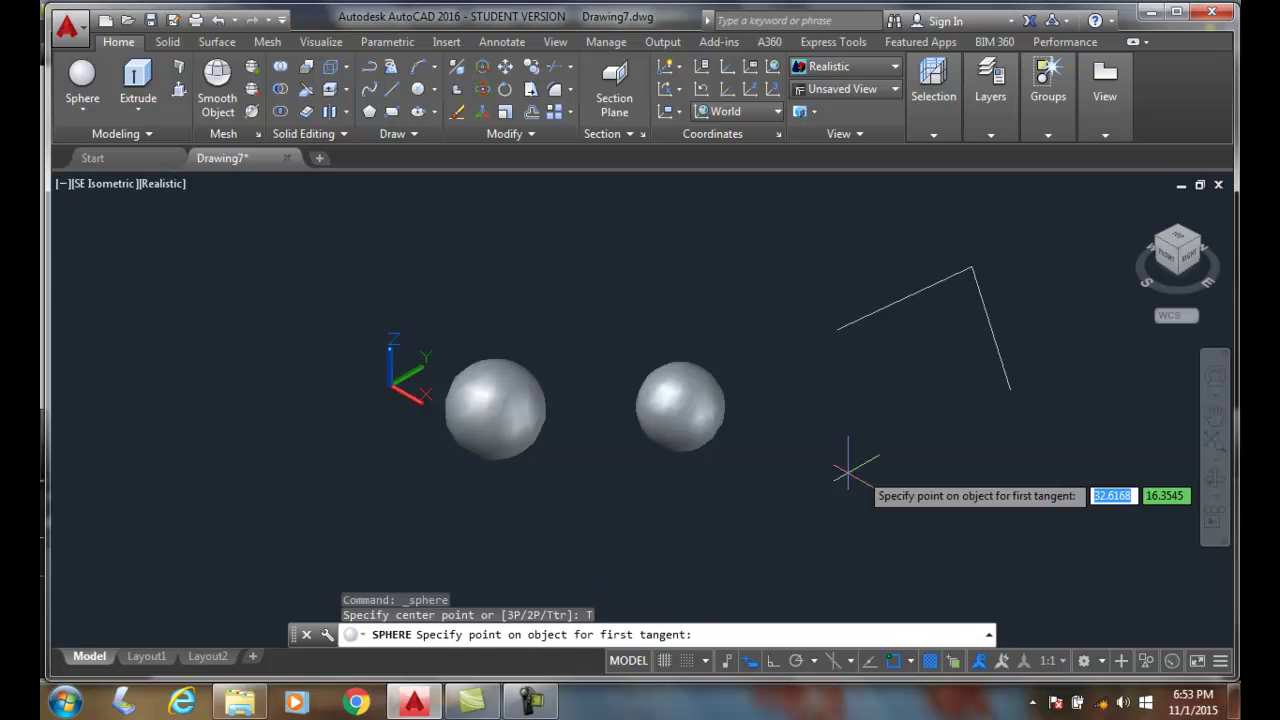
pyautogui.click(885, 300)
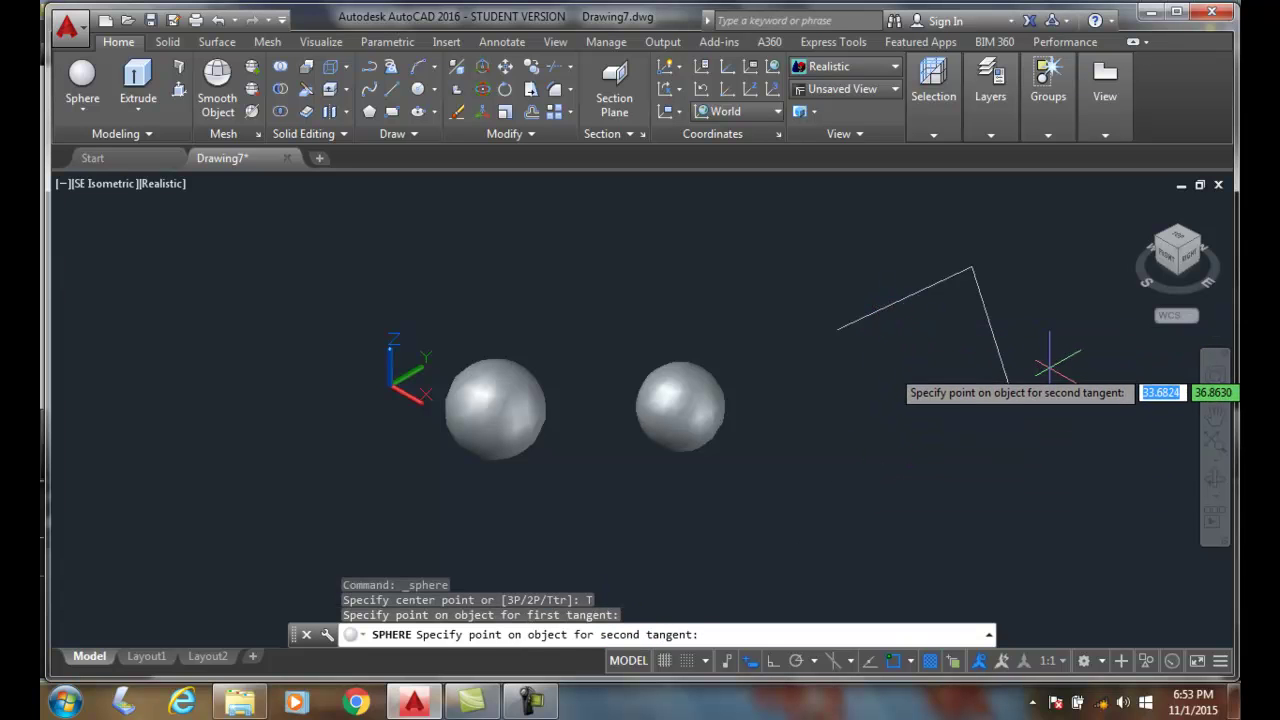
pyautogui.click(990, 332)
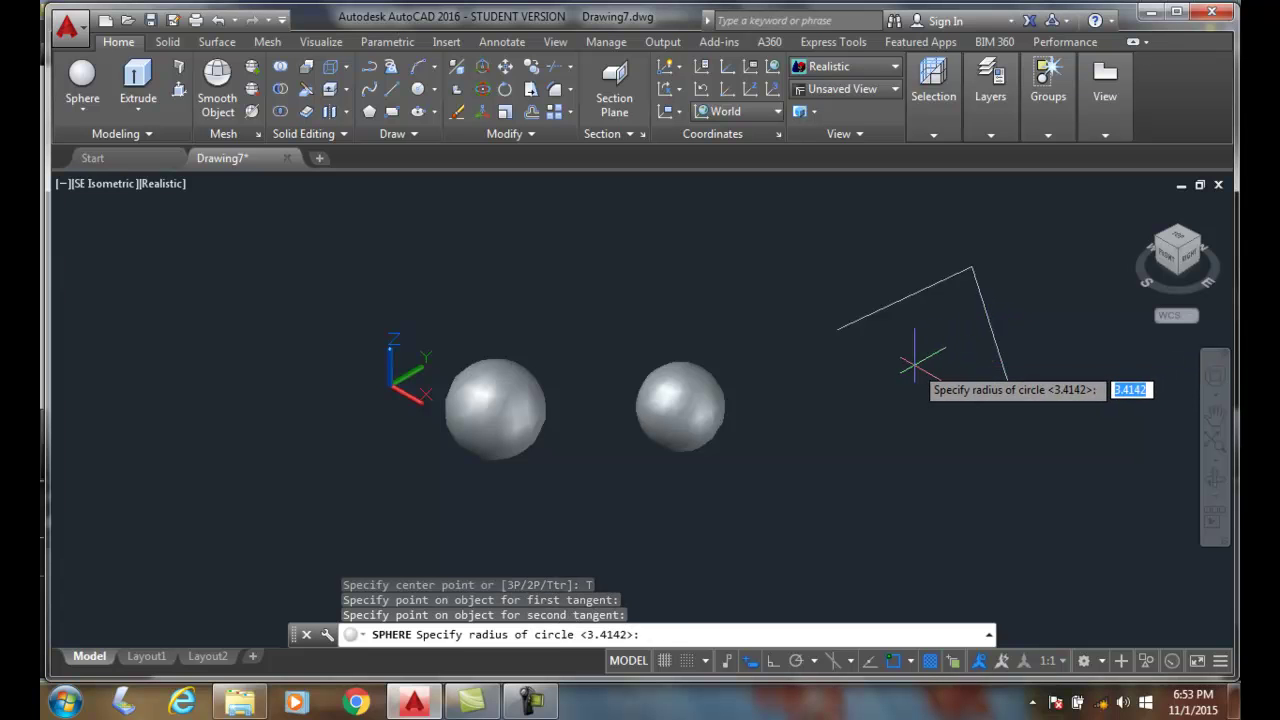
pyautogui.write('4')
pyautogui.press('Return')
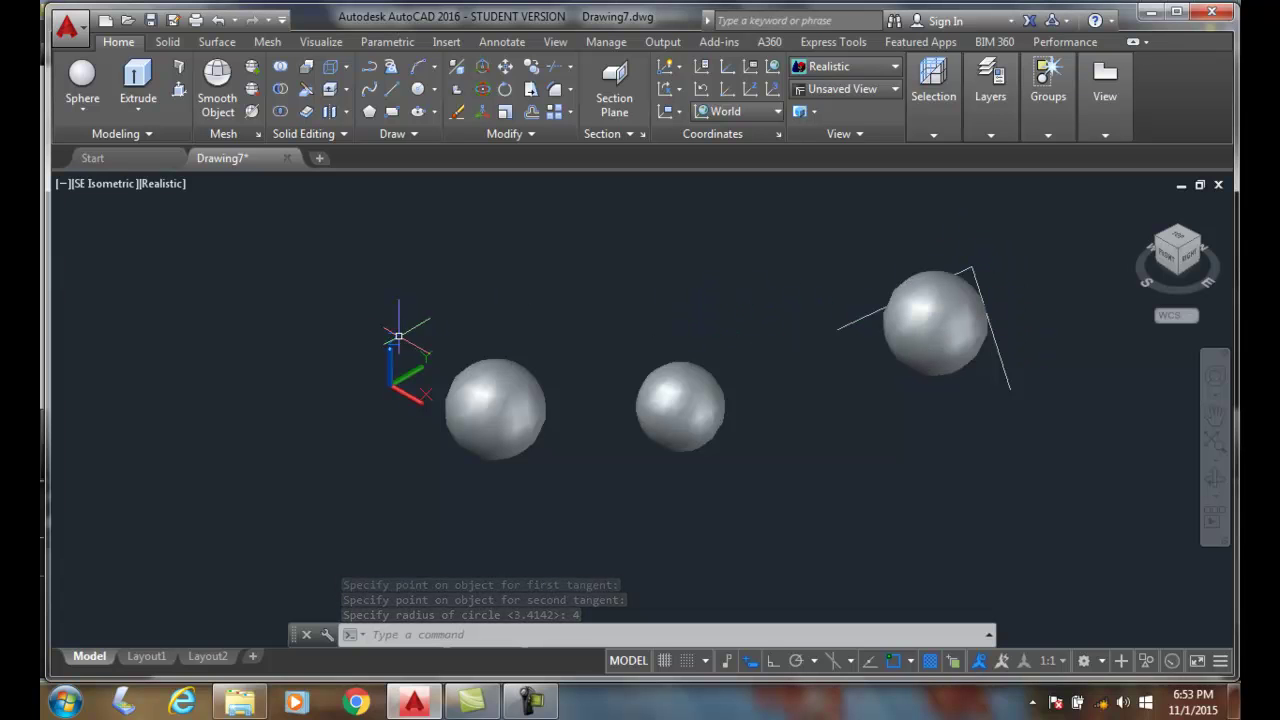
pyautogui.click(164, 183)
pyautogui.click(203, 232)
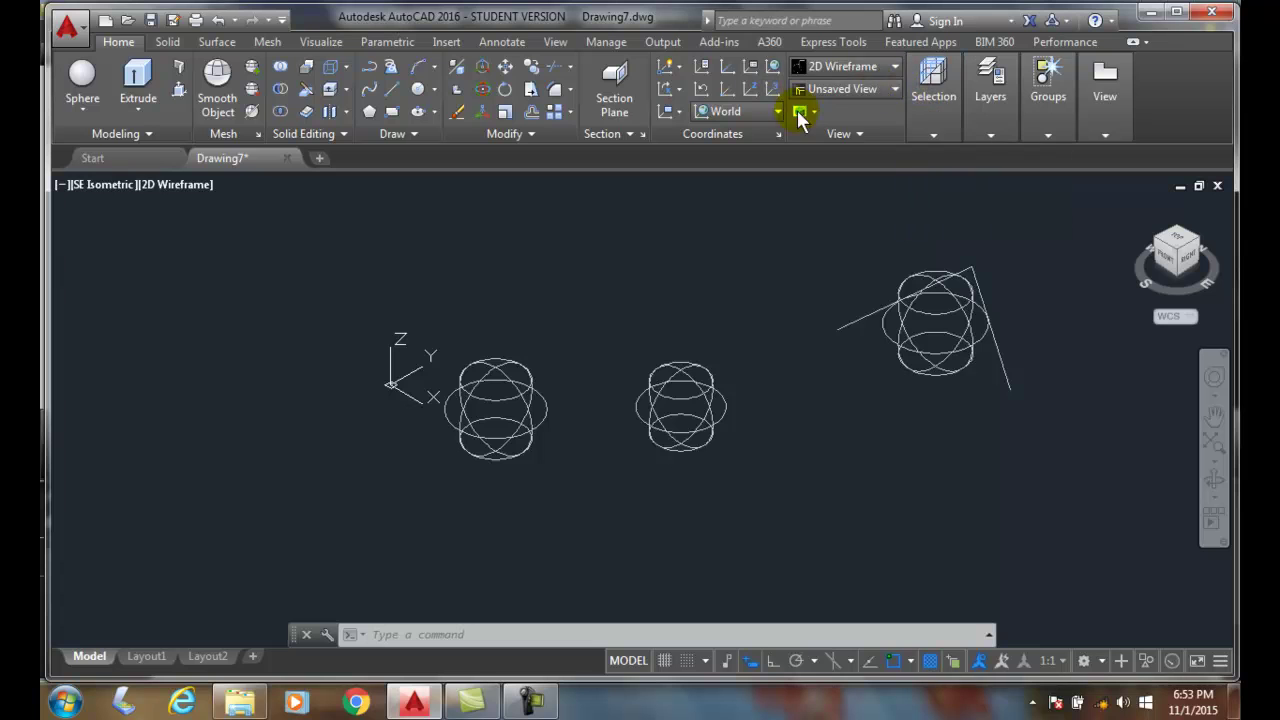
# Step: Change the 2D Wireframe style's Contour lines from 4 to 24 in the Visual Styles Manager
pyautogui.click(875, 67)
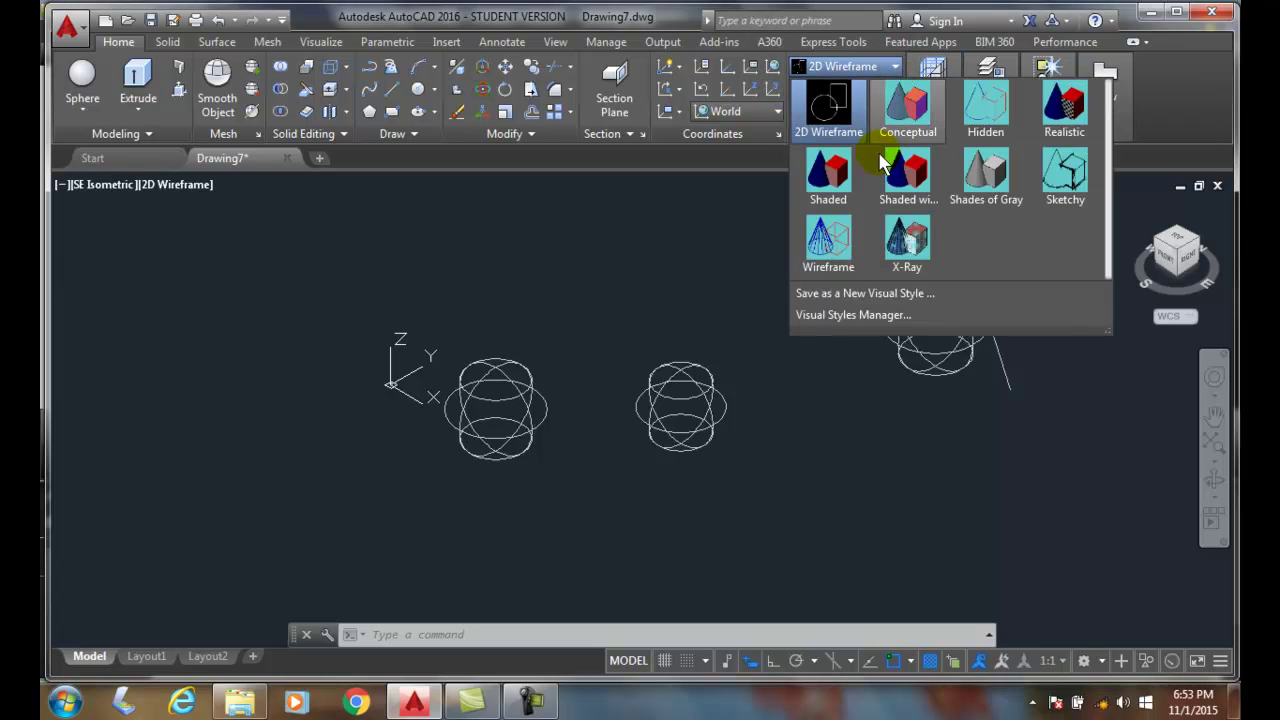
pyautogui.click(836, 314)
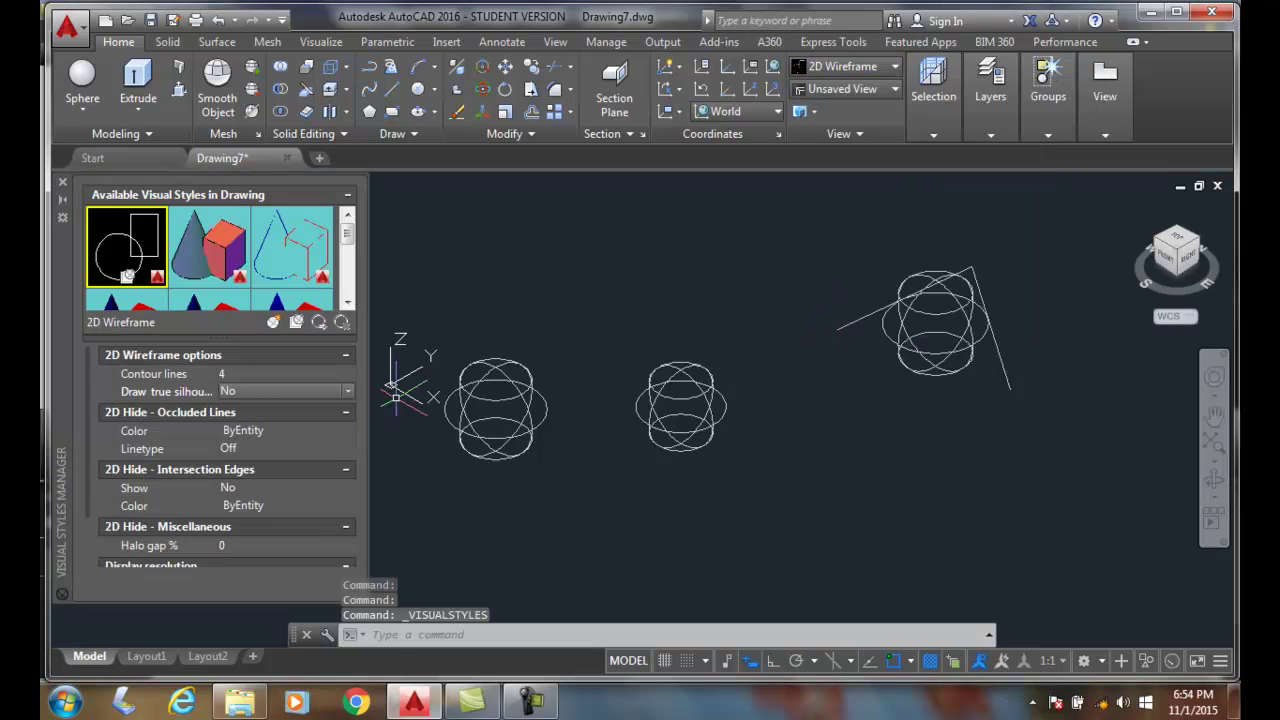
pyautogui.click(223, 374)
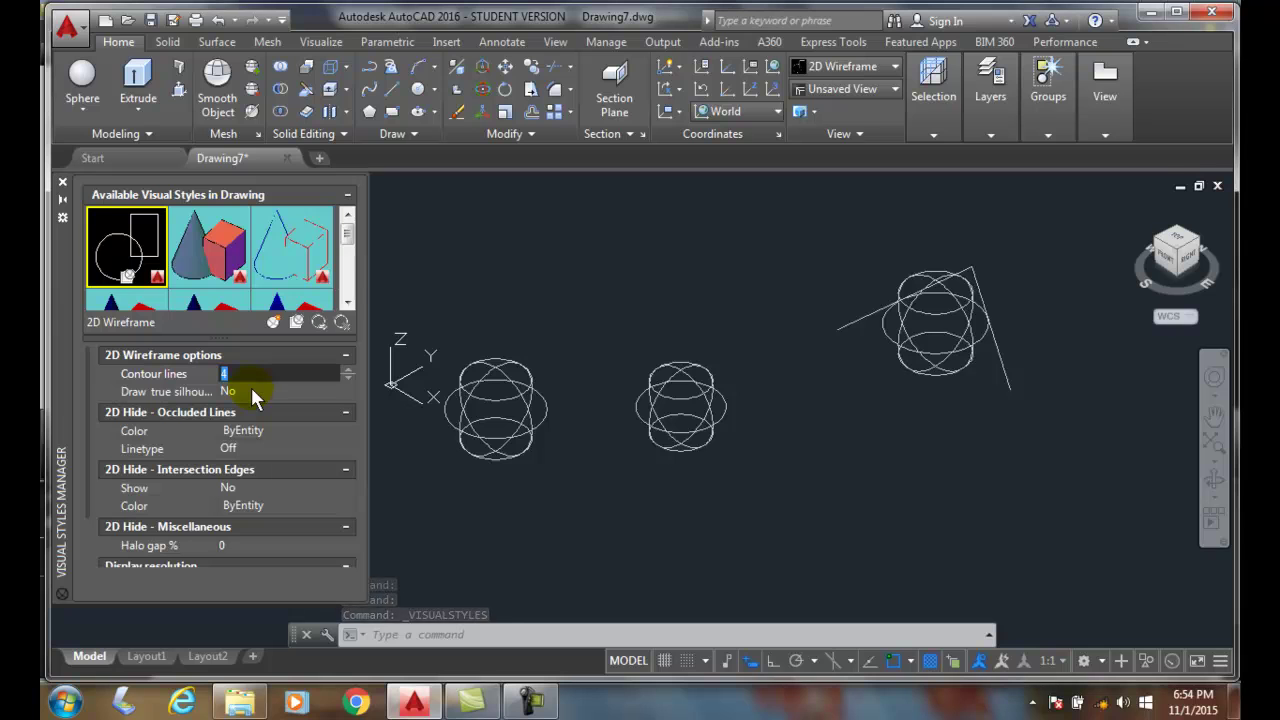
pyautogui.write('24')
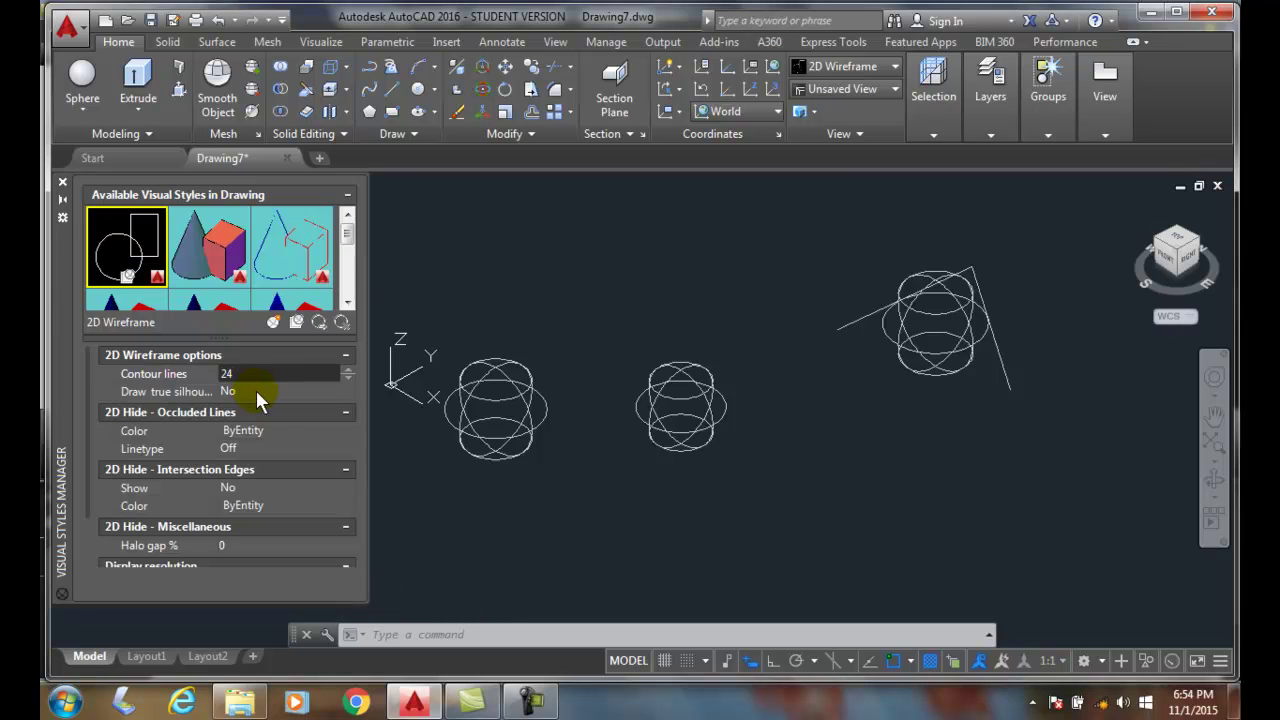
pyautogui.click(256, 391)
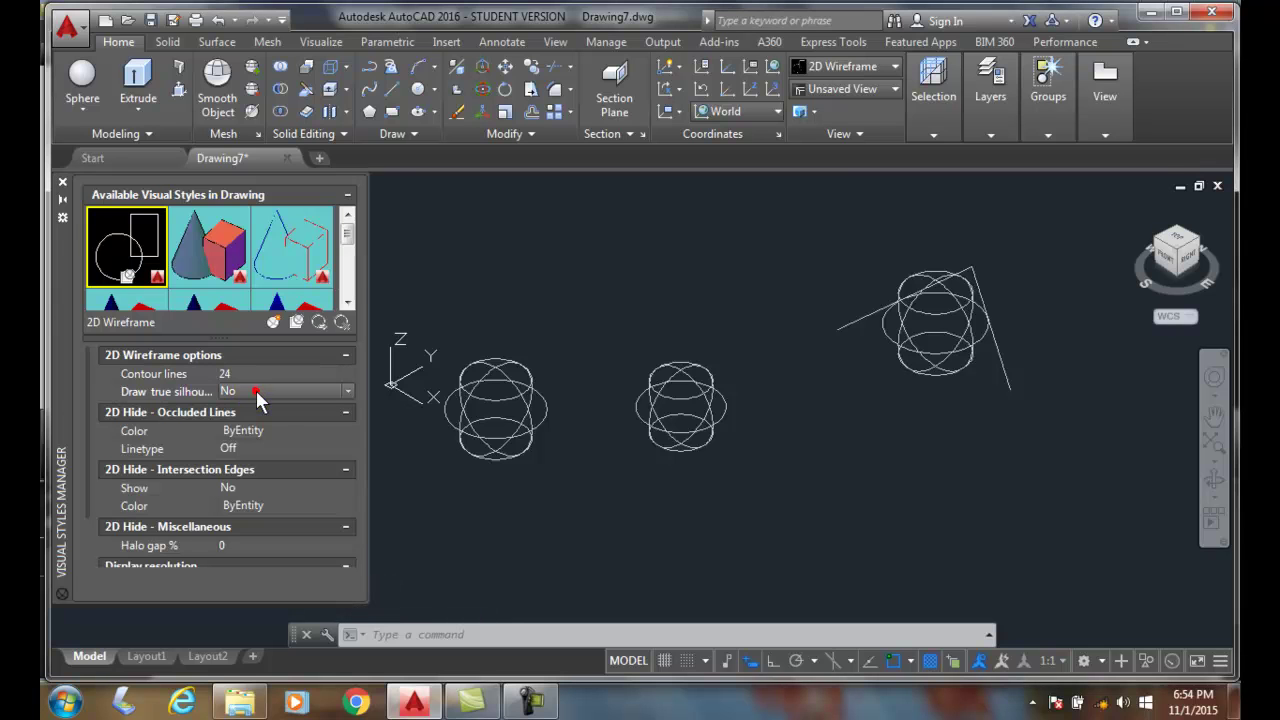
pyautogui.click(63, 184)
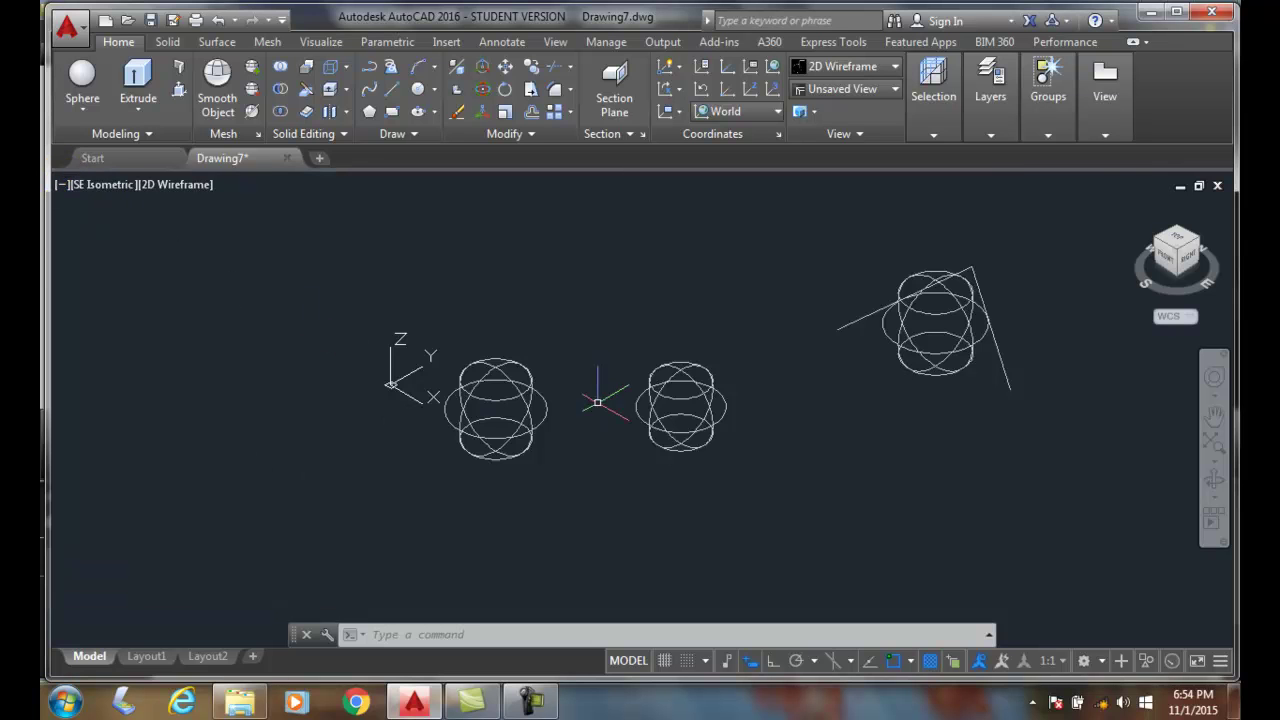
# Step: Erase the three spheres and the polyline
pyautogui.click(536, 393)
pyautogui.click(712, 385)
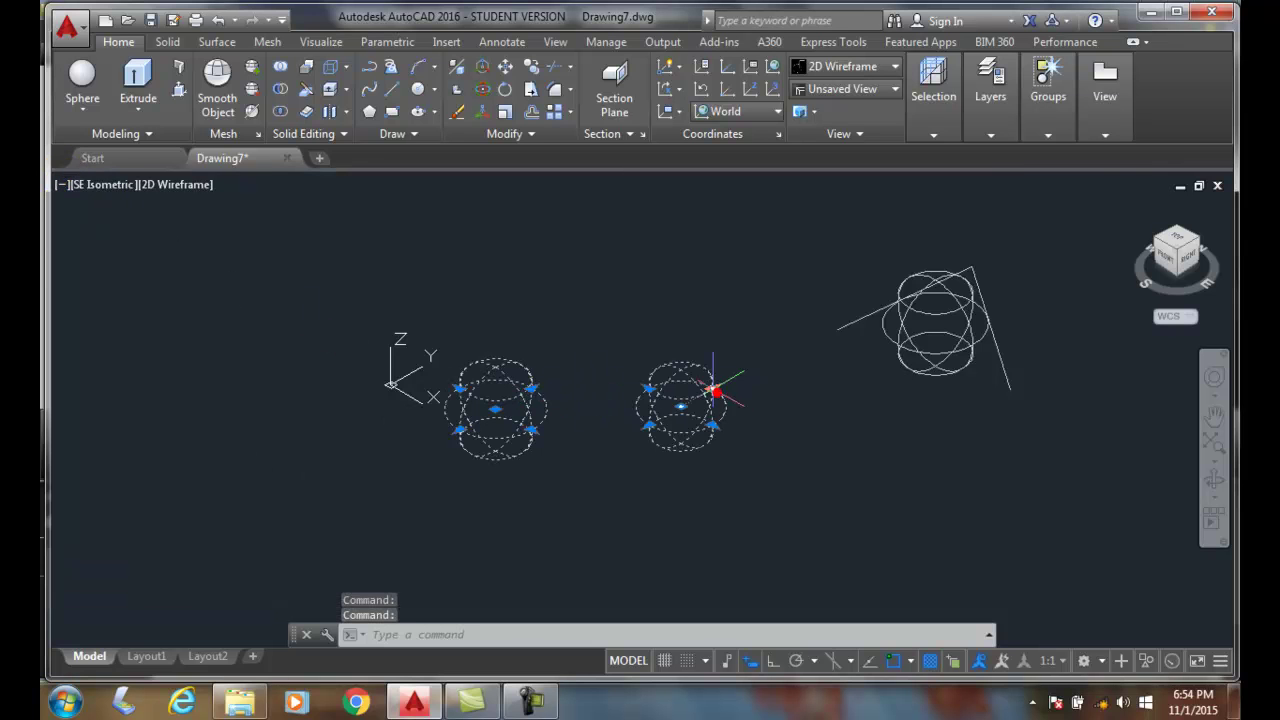
pyautogui.click(1072, 388)
pyautogui.click(762, 236)
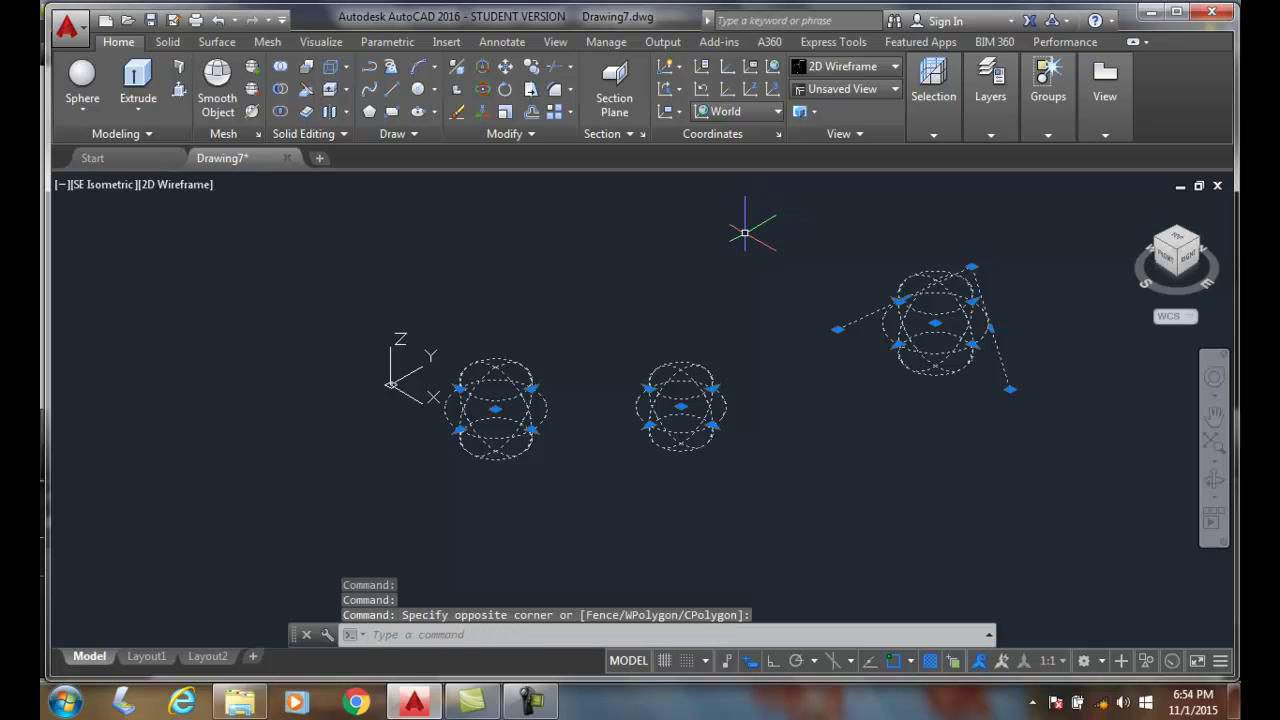
pyautogui.press('Delete')
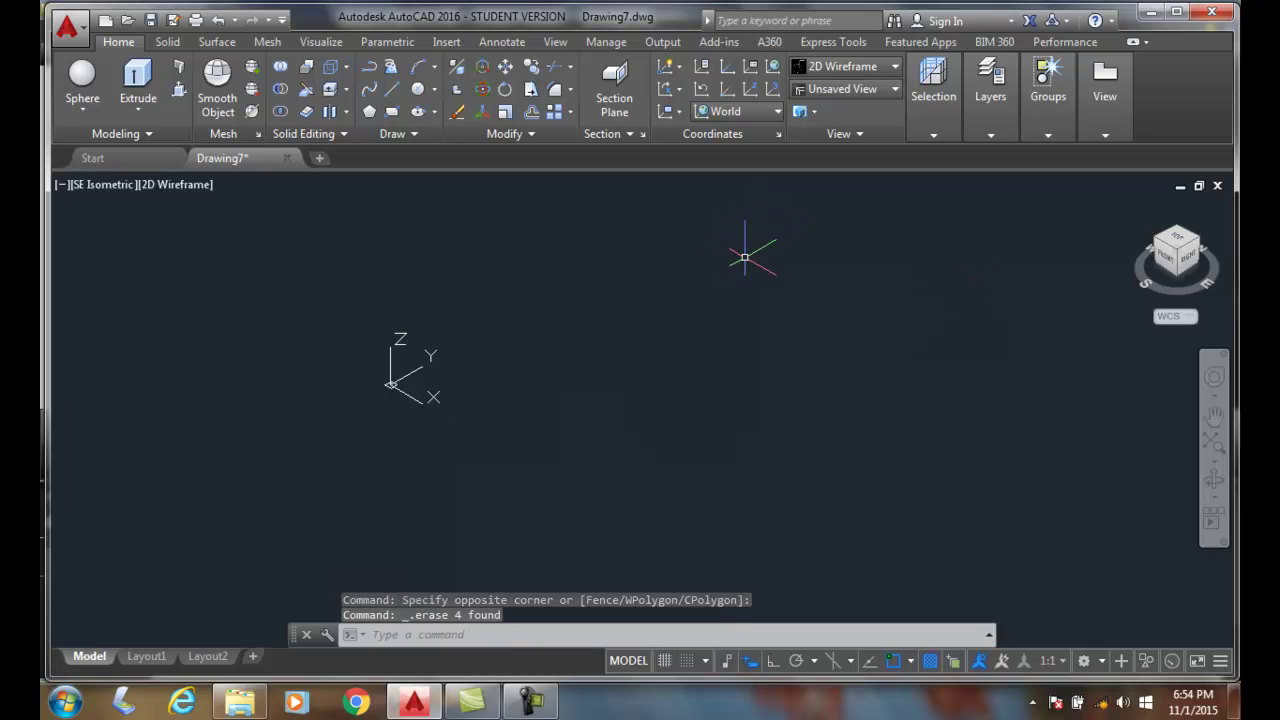
# Step: Draw a new large sphere by picking its centre and radius
pyautogui.click(82, 76)
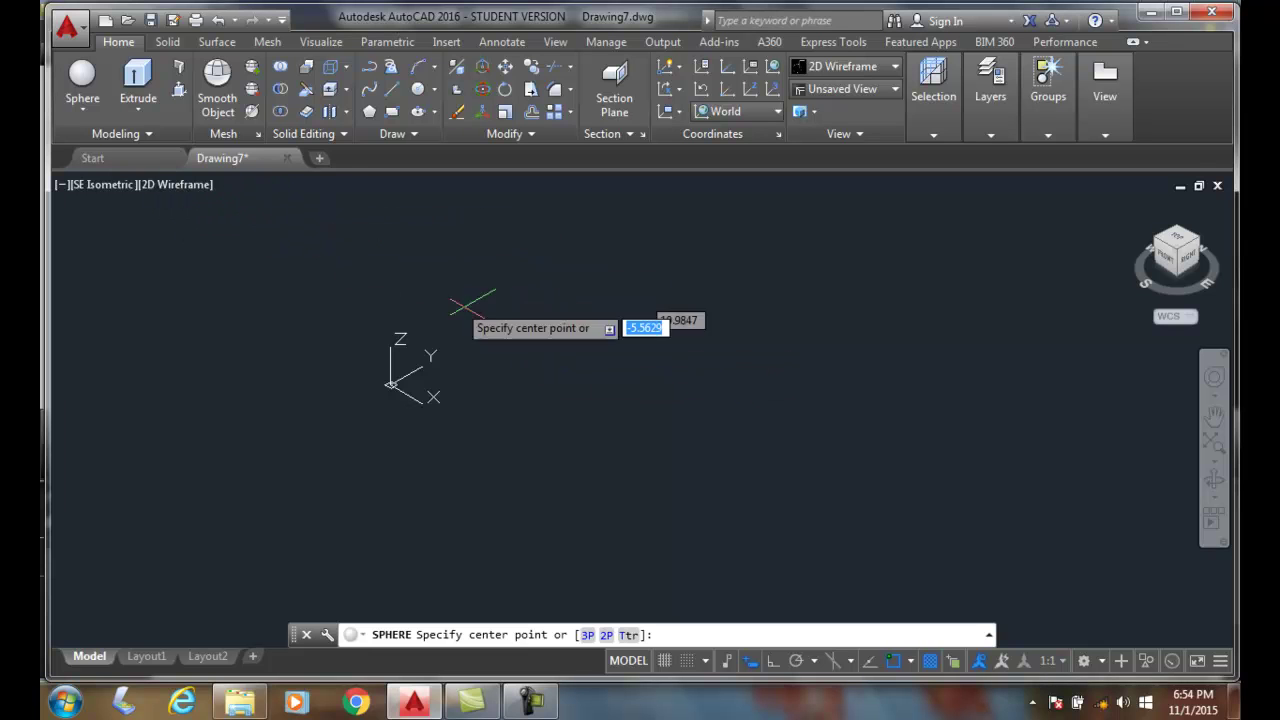
pyautogui.click(565, 372)
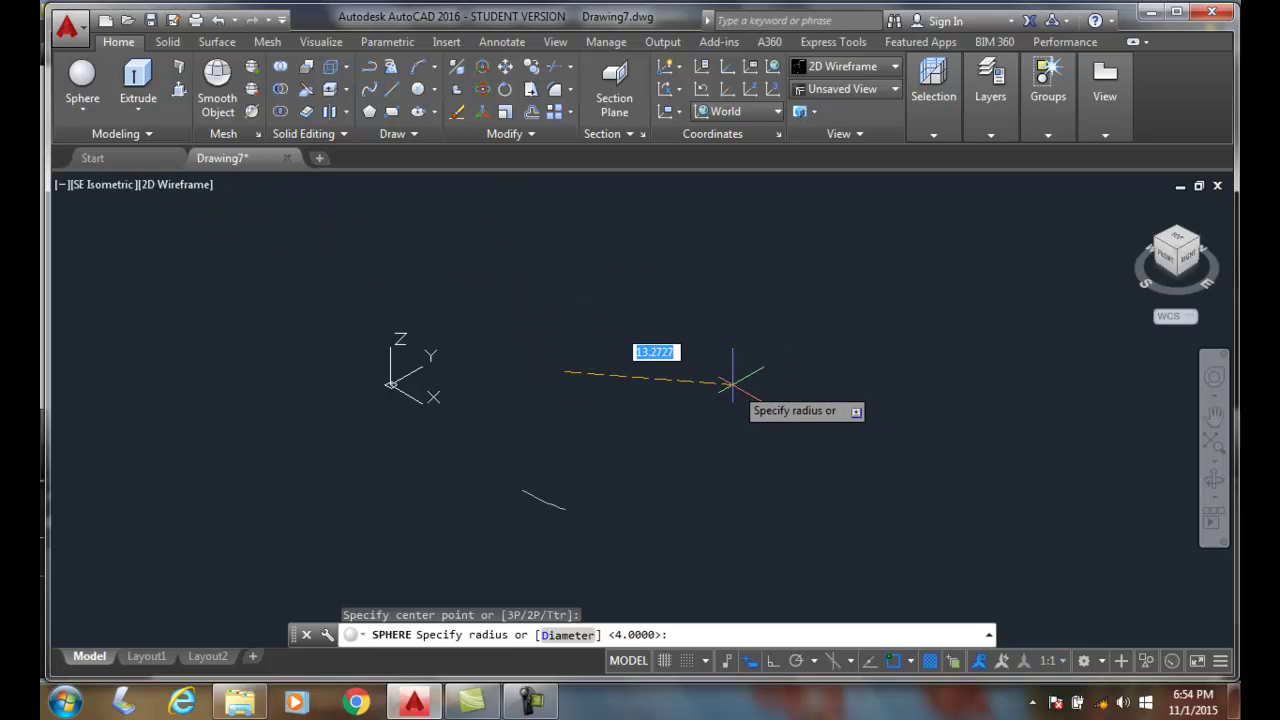
pyautogui.click(731, 384)
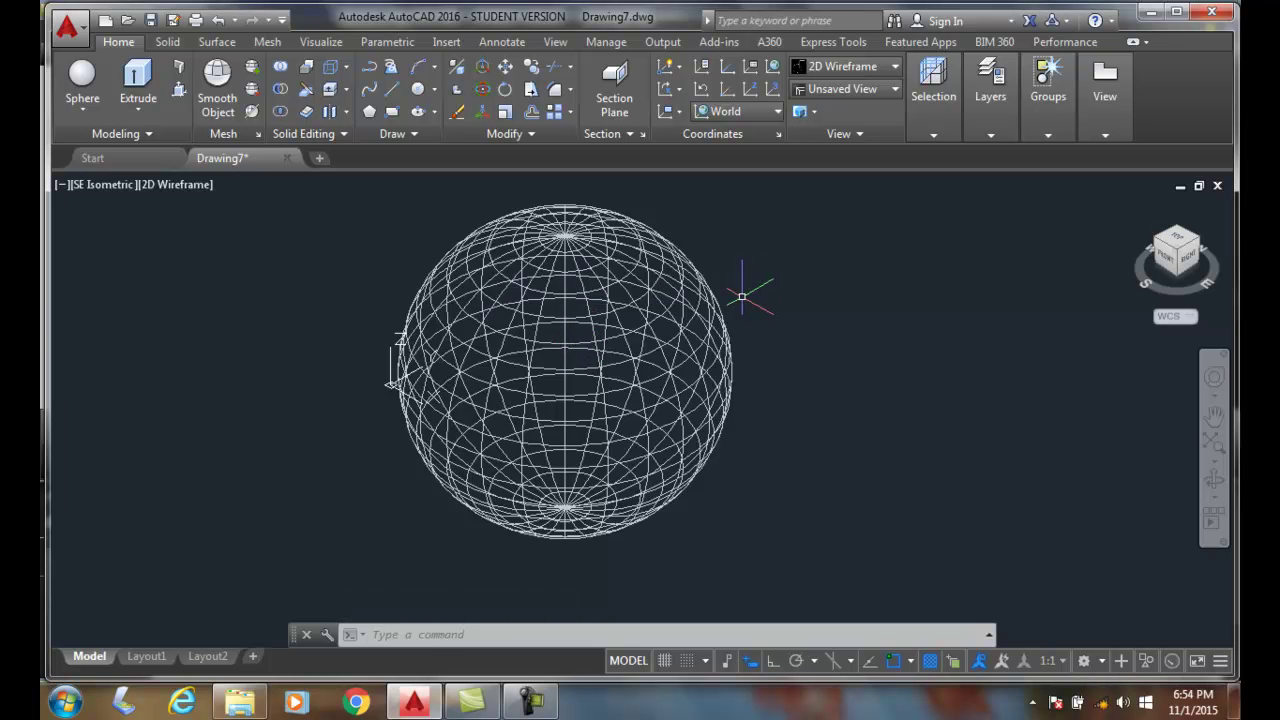
pyautogui.click(895, 66)
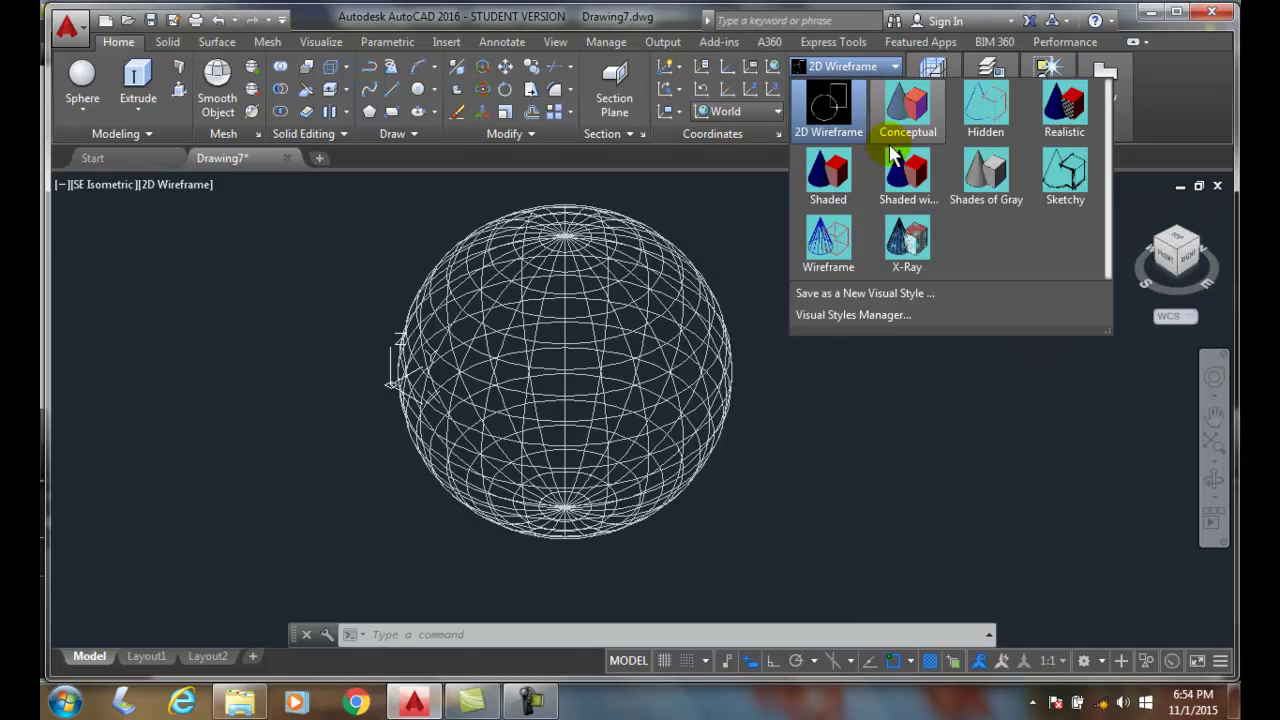
pyautogui.click(881, 313)
pyautogui.click(242, 374)
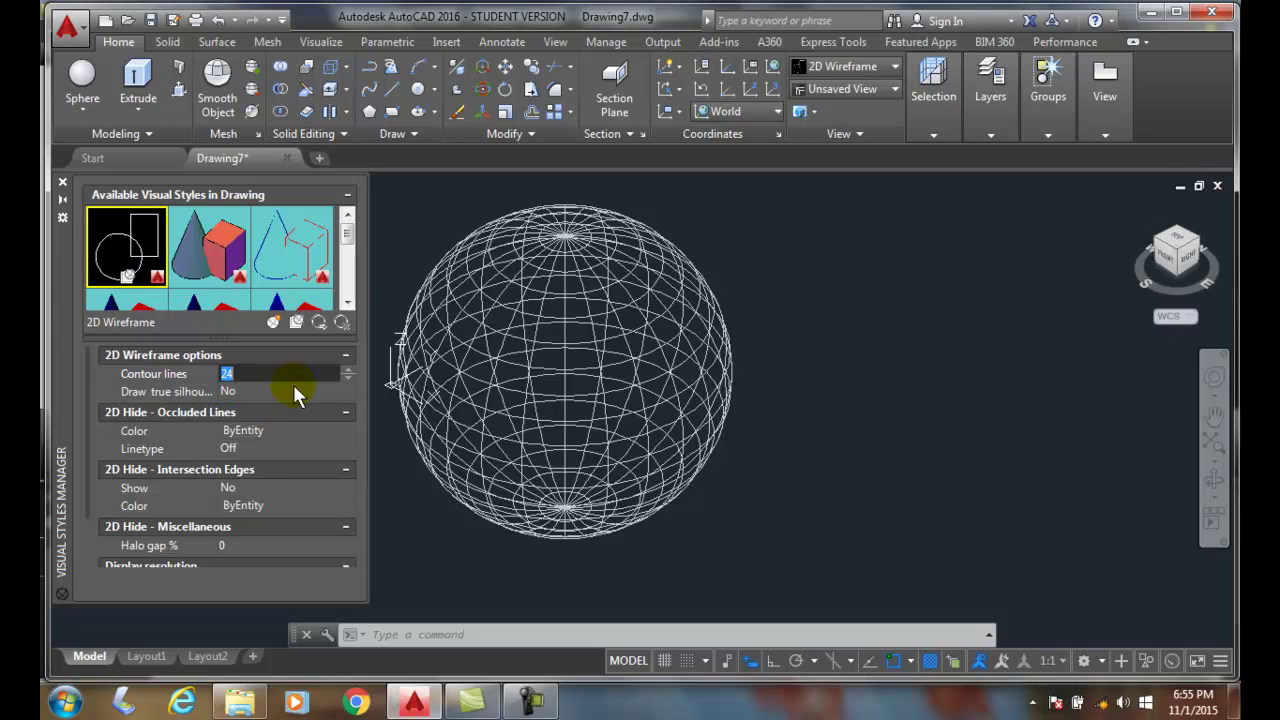
pyautogui.click(251, 391)
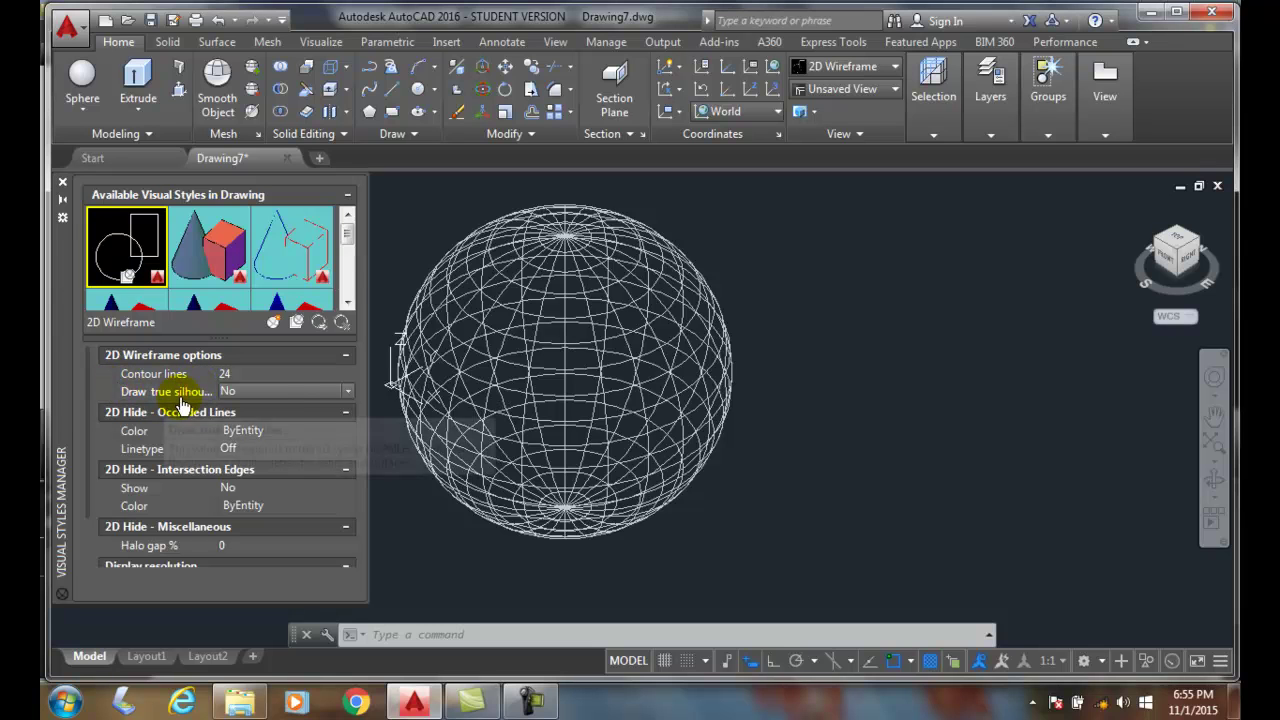
pyautogui.click(346, 392)
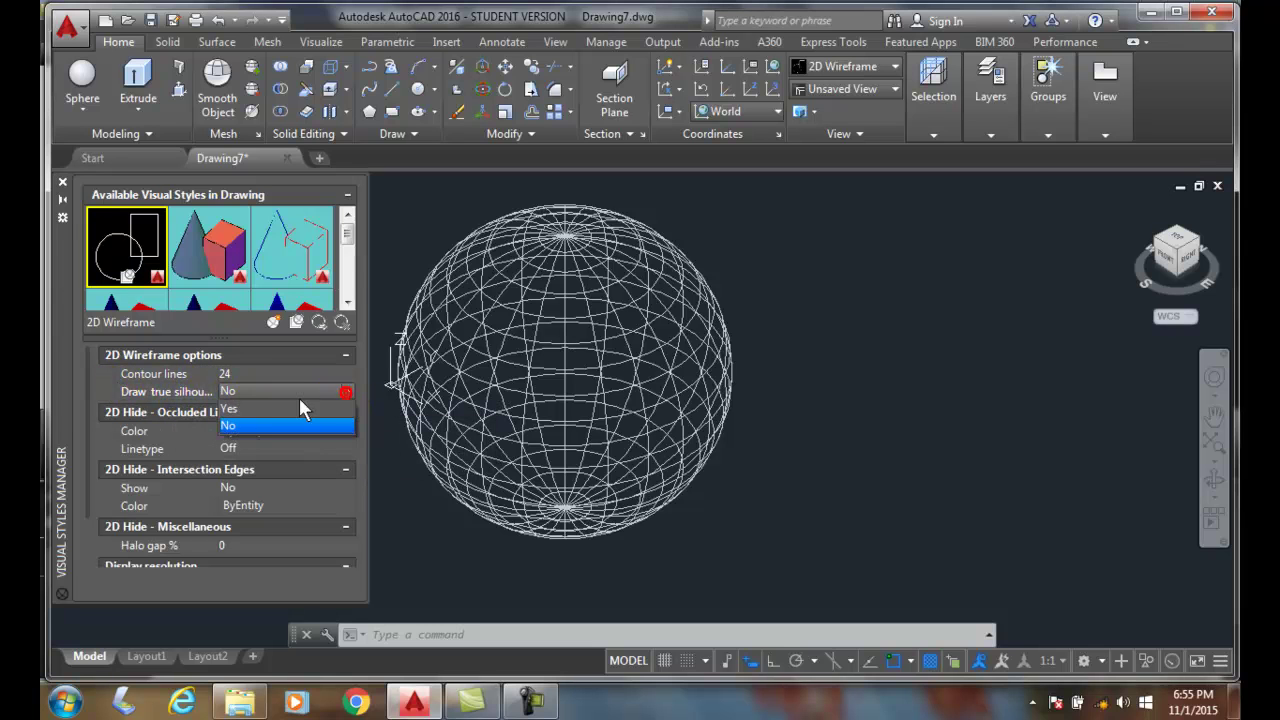
pyautogui.click(263, 417)
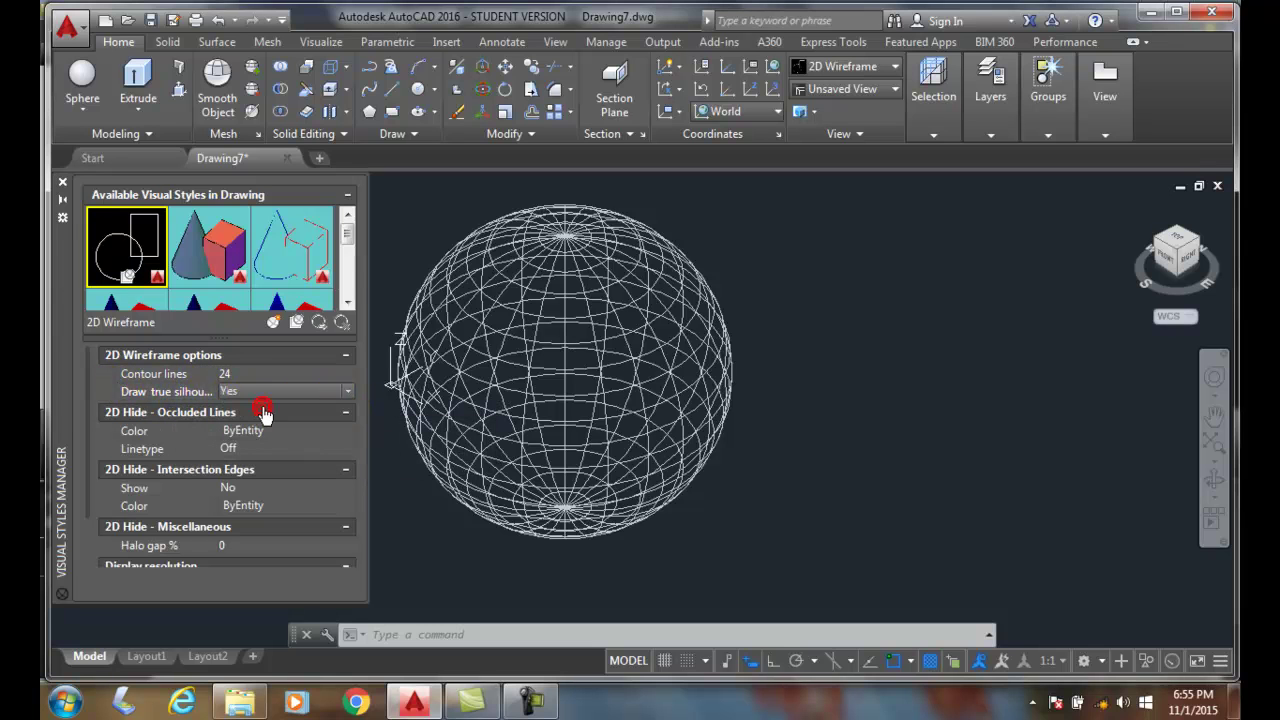
pyautogui.click(63, 186)
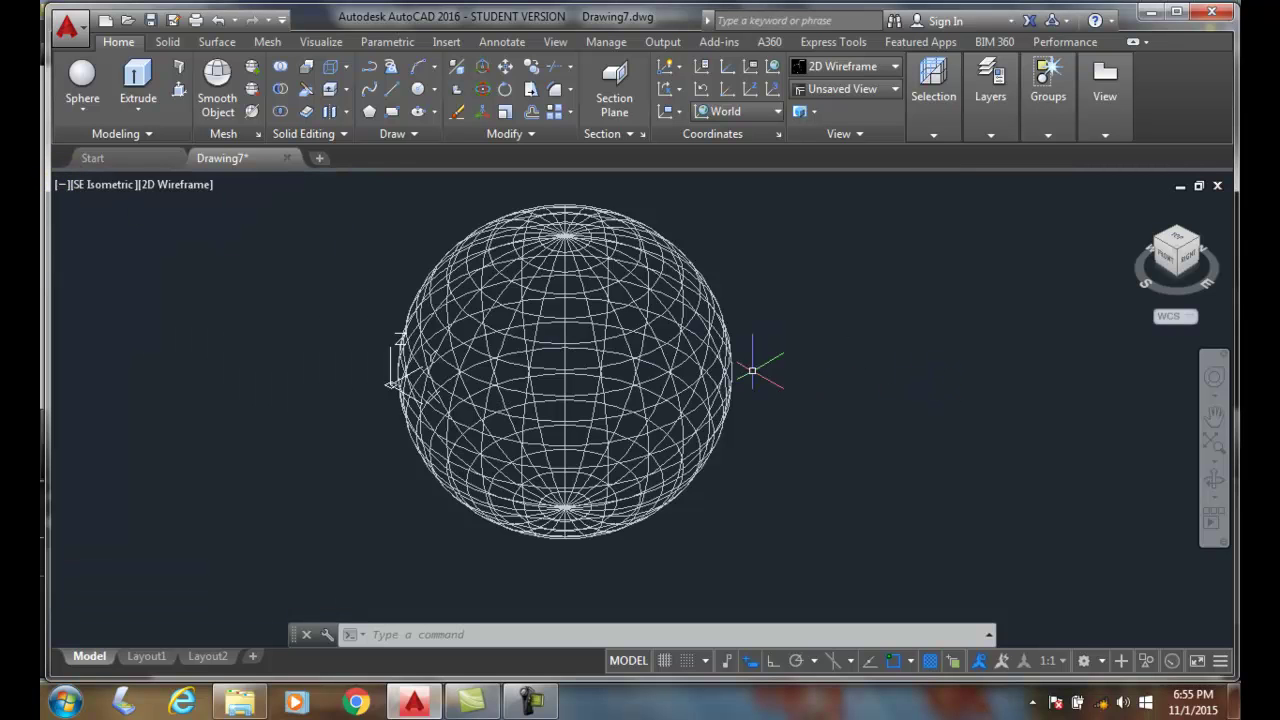
pyautogui.click(893, 67)
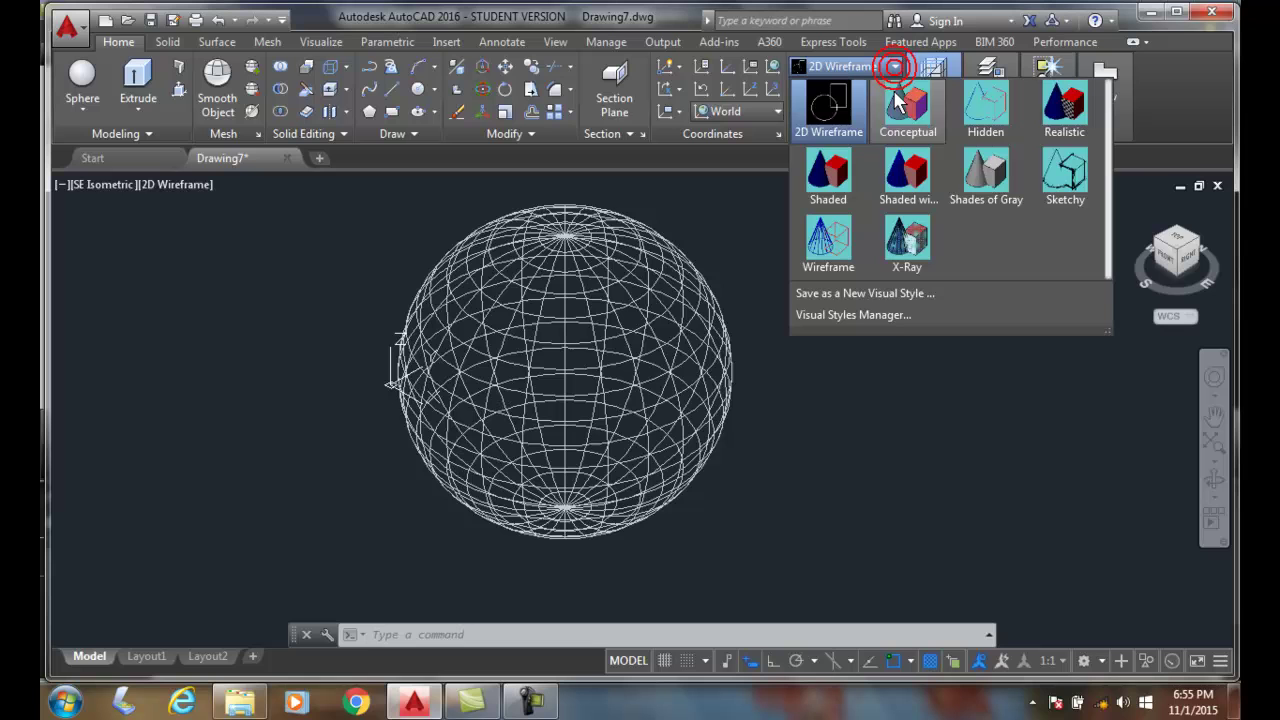
pyautogui.click(872, 314)
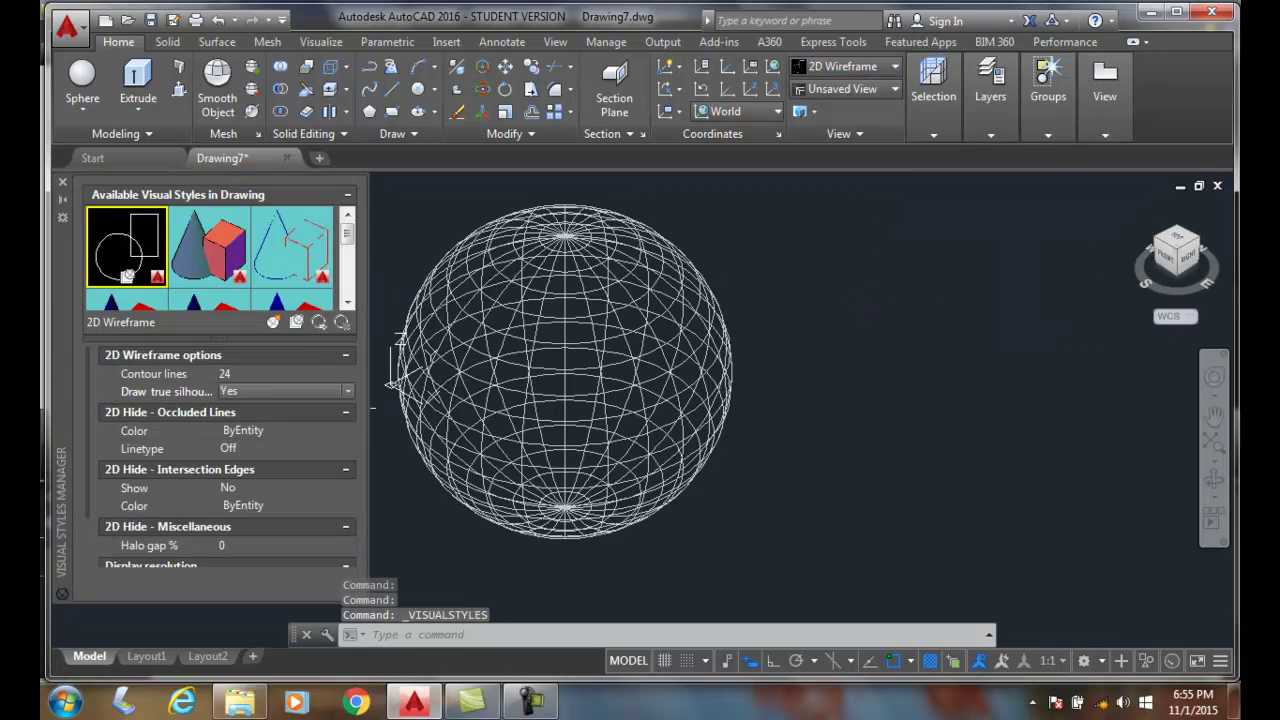
pyautogui.click(346, 390)
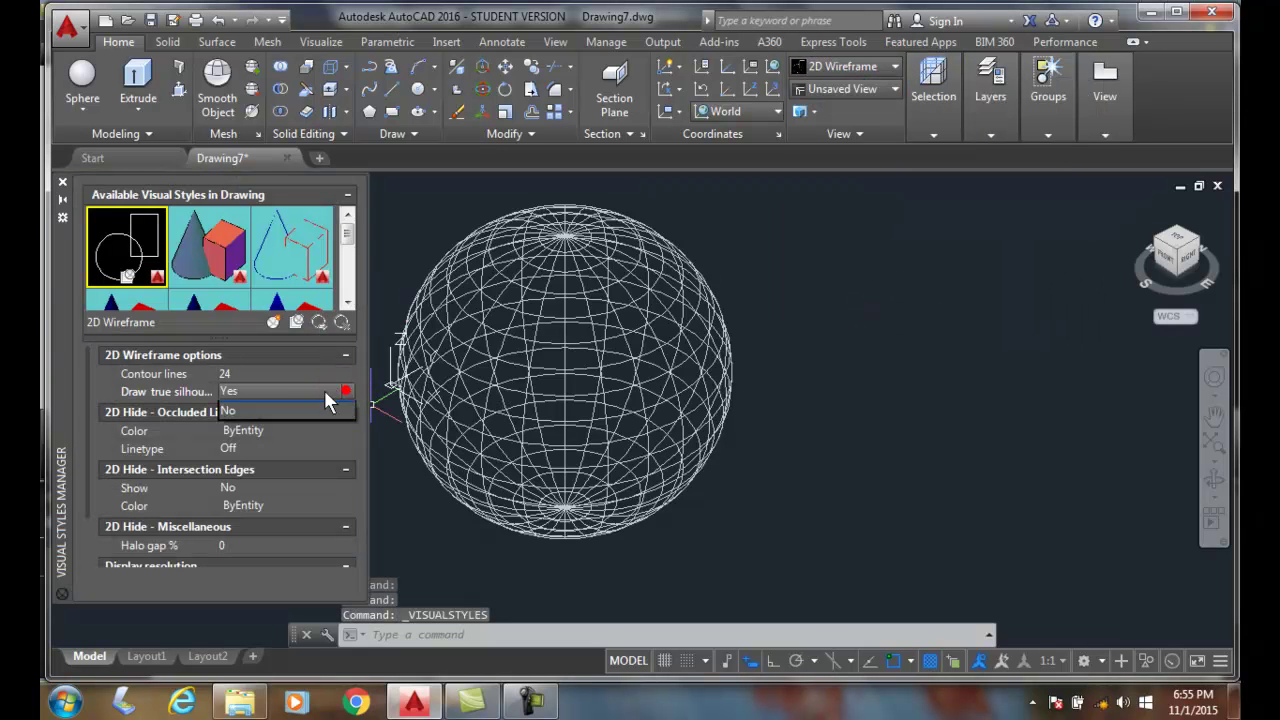
pyautogui.click(277, 427)
# Step: Close the Visual Styles Manager and run HIDE to show the faceted sphere
pyautogui.click(62, 182)
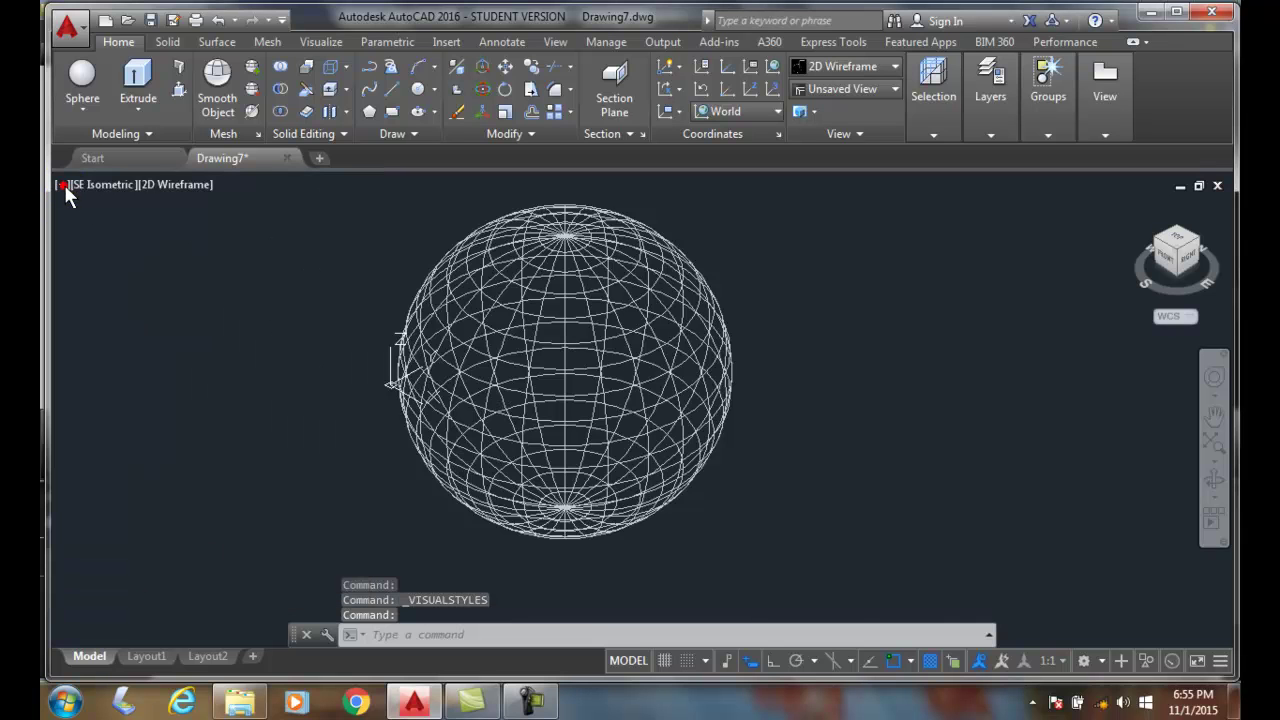
pyautogui.write('hide')
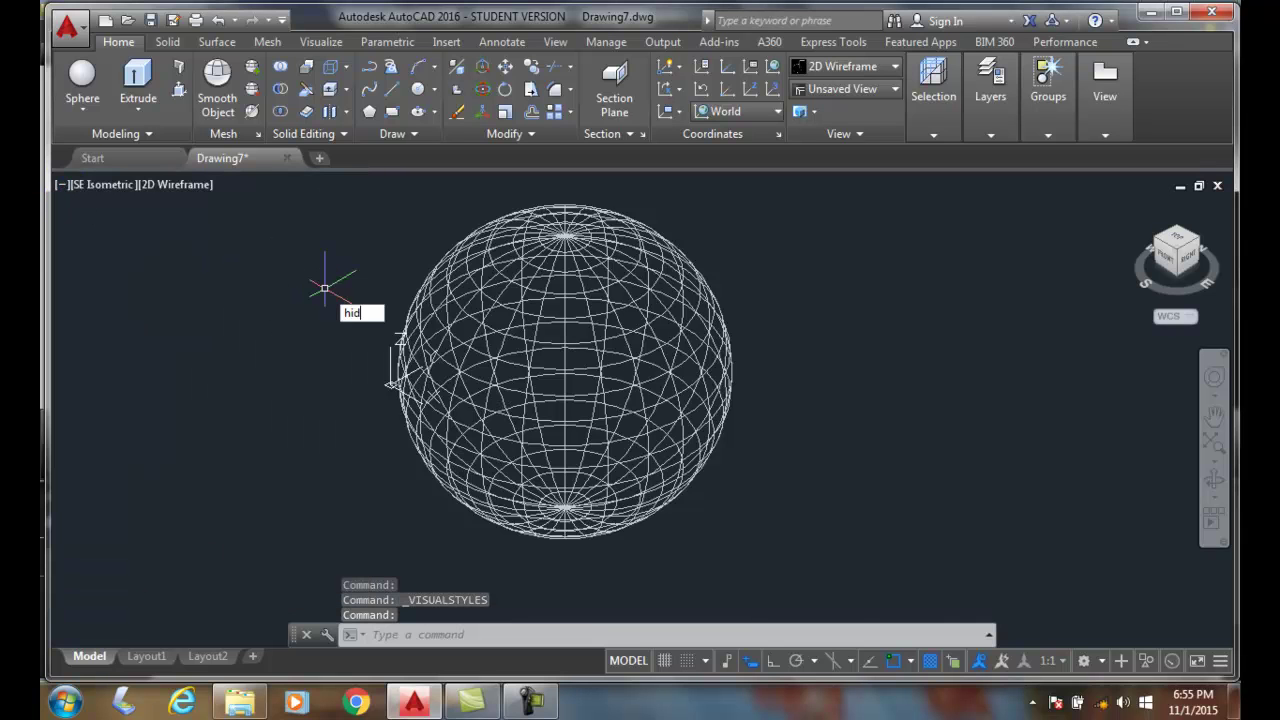
pyautogui.press('Return')
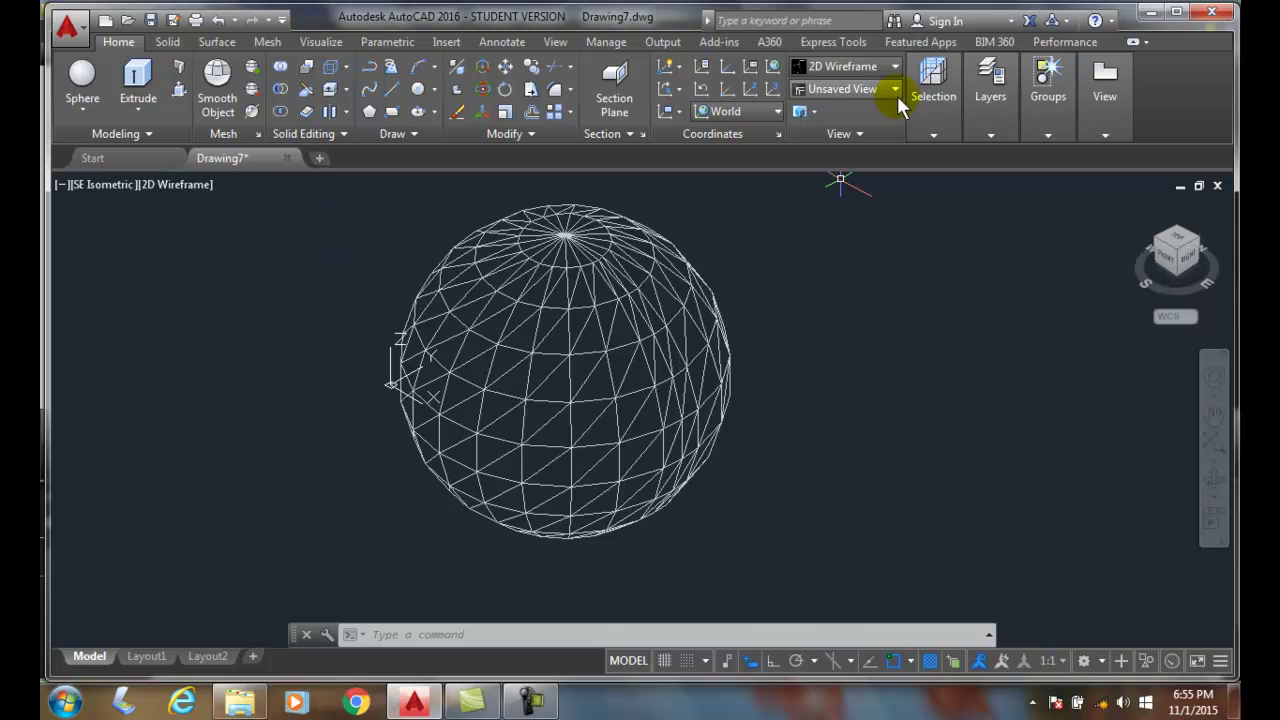
# Step: Set Draw true silhouettes to Yes in the Visual Styles Manager
pyautogui.click(893, 66)
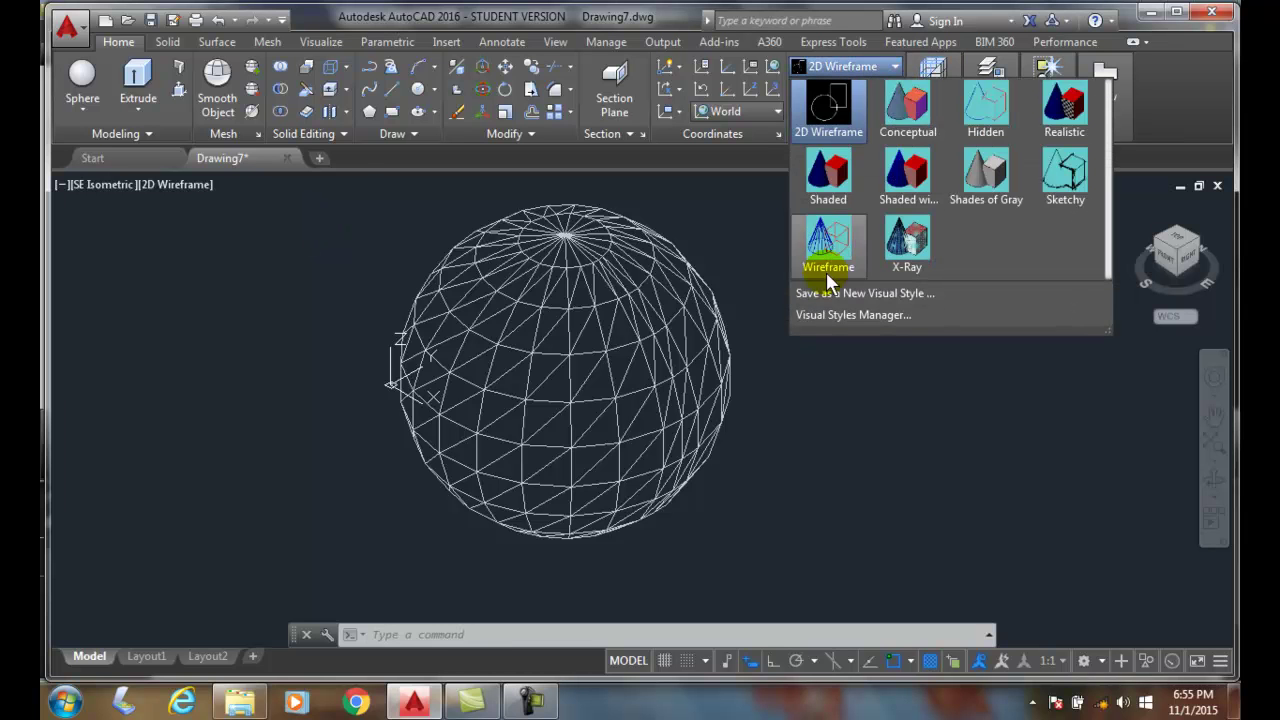
pyautogui.click(846, 315)
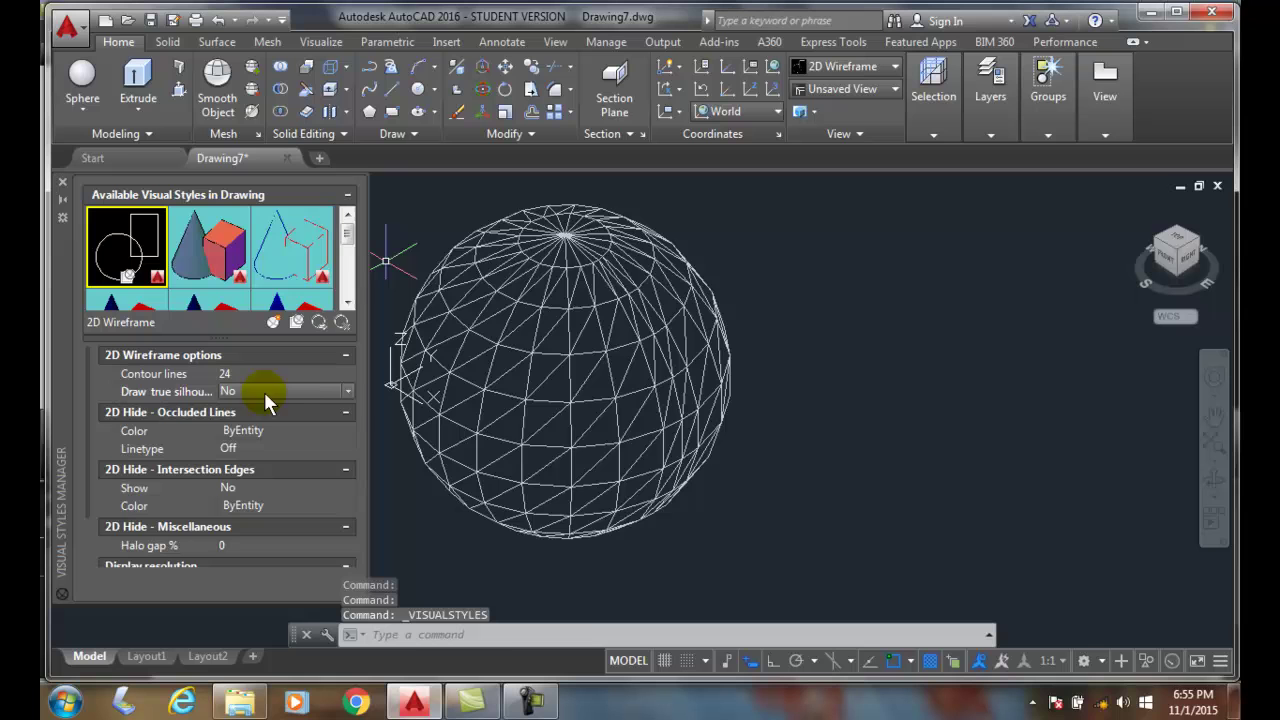
pyautogui.click(349, 392)
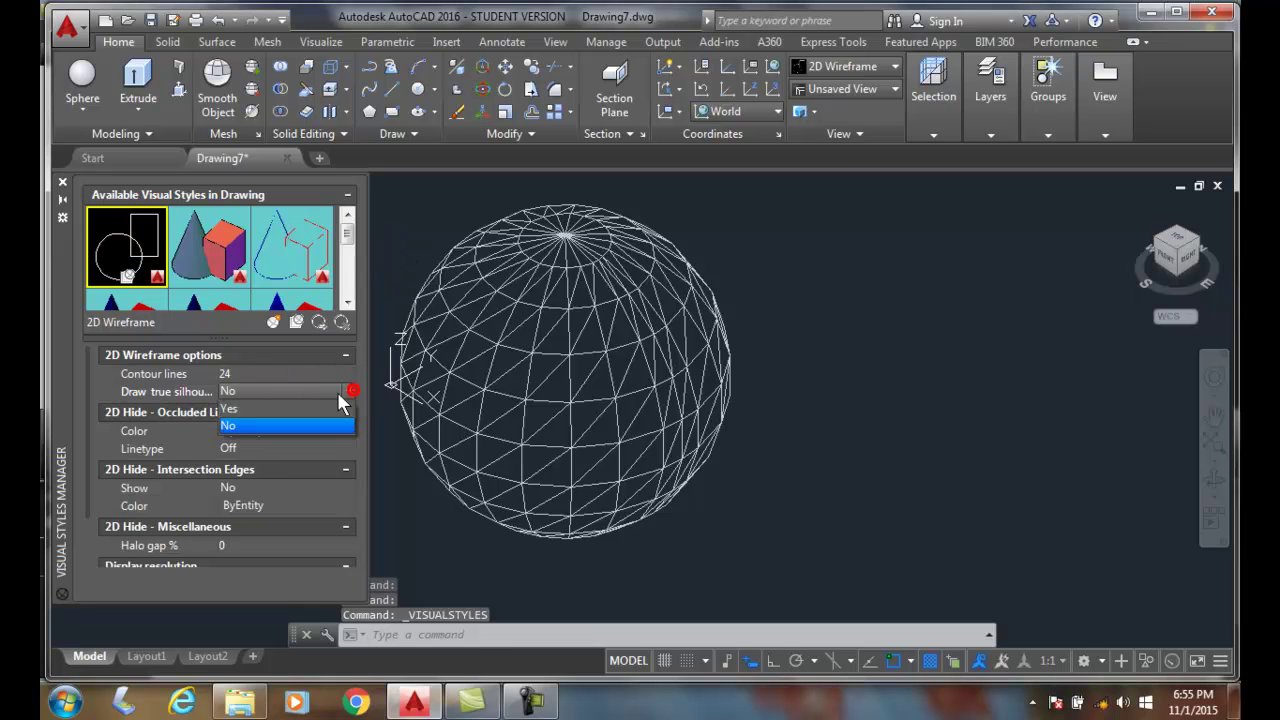
pyautogui.click(237, 408)
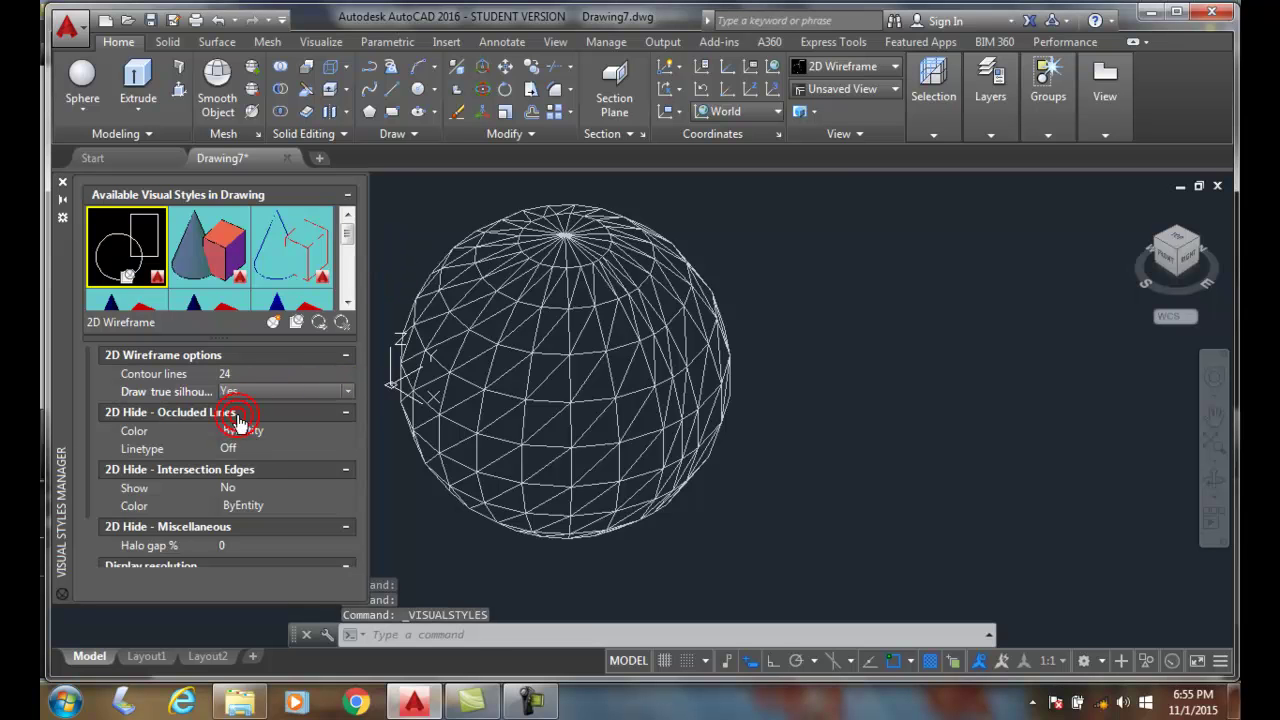
pyautogui.click(62, 185)
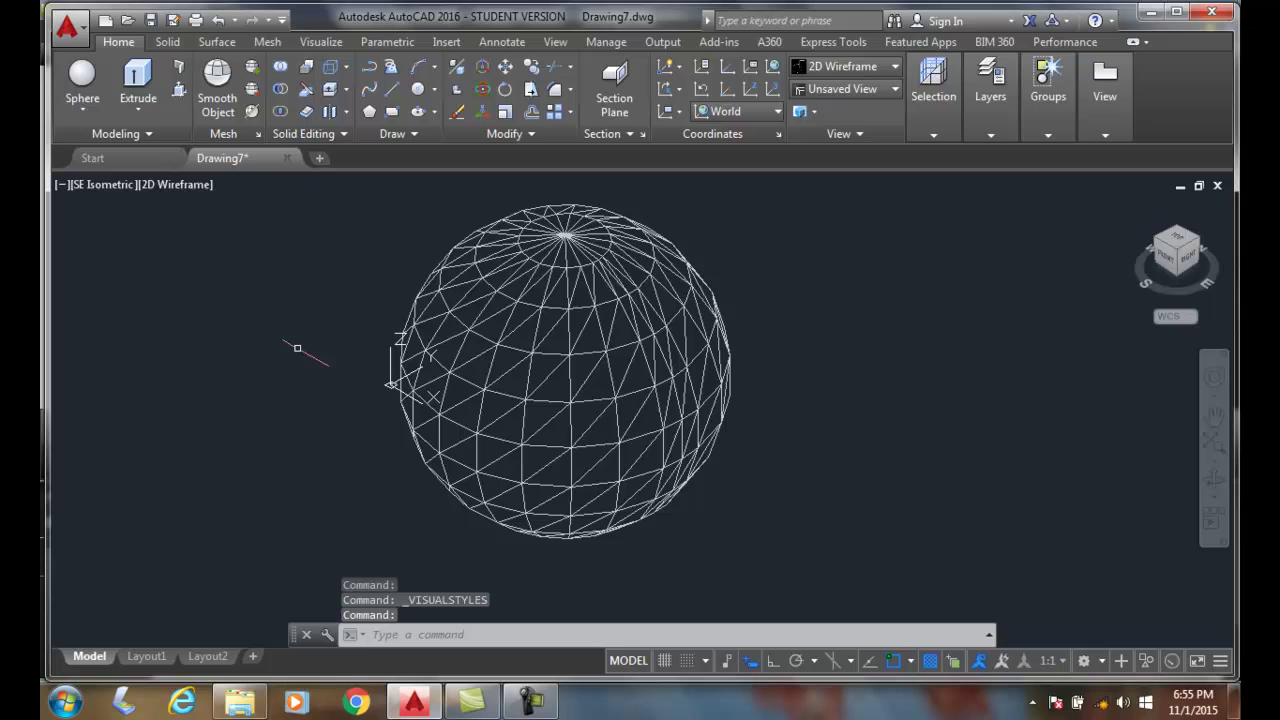
# Step: Erase the faceted sphere with the E command
pyautogui.press('Escape')
pyautogui.press('Escape')
pyautogui.write('e')
pyautogui.press('Return')
pyautogui.click(731, 432)
pyautogui.click(666, 394)
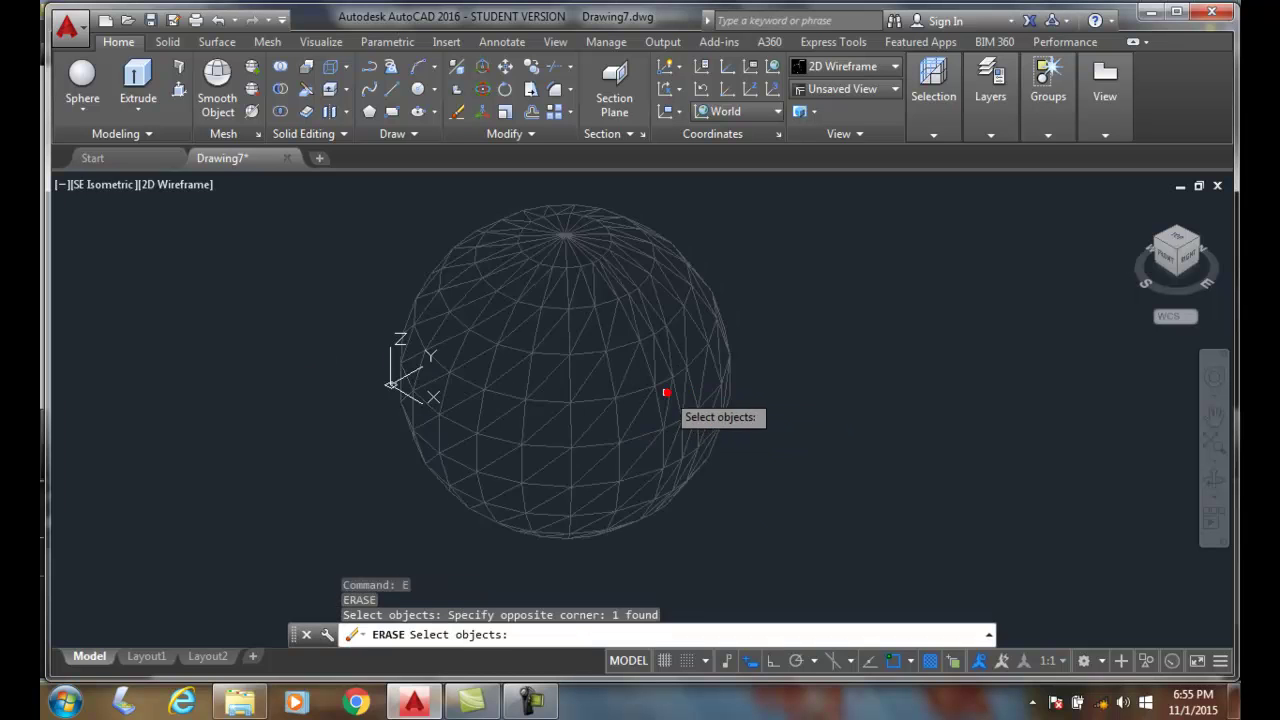
pyautogui.press('Return')
# Step: Draw a new sphere by picking its centre and radius
pyautogui.click(83, 104)
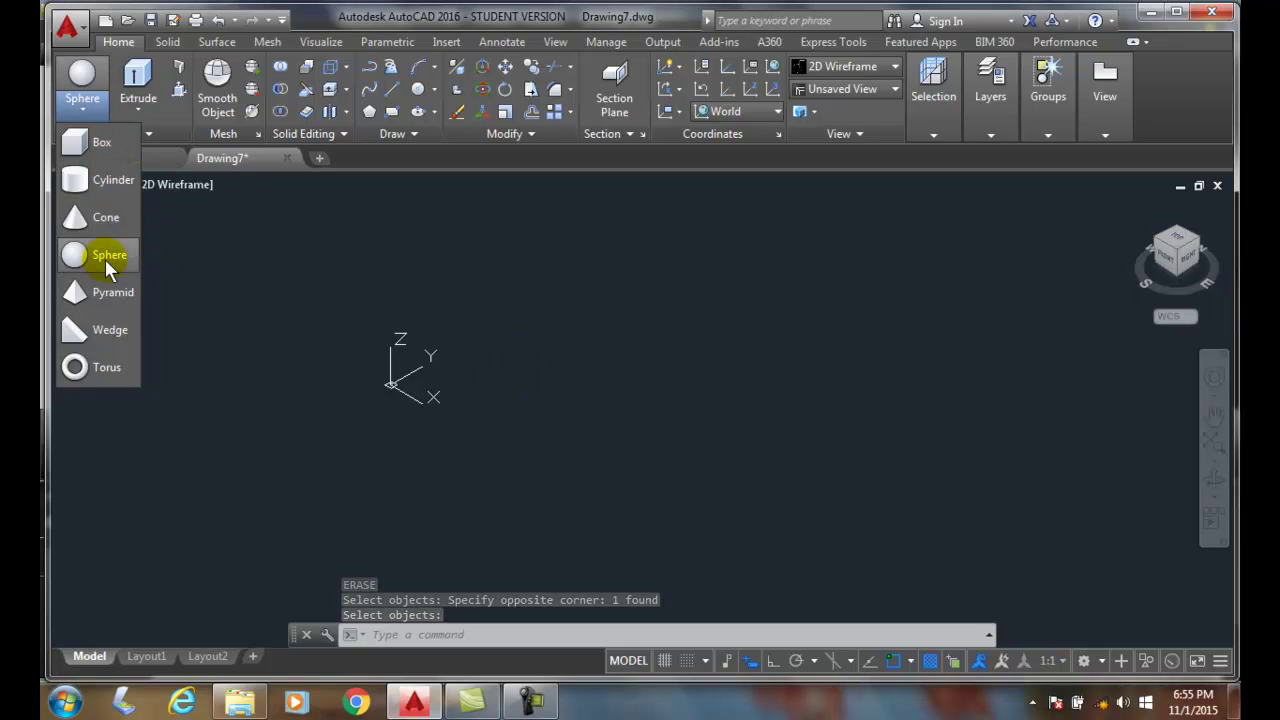
pyautogui.click(106, 257)
pyautogui.click(547, 394)
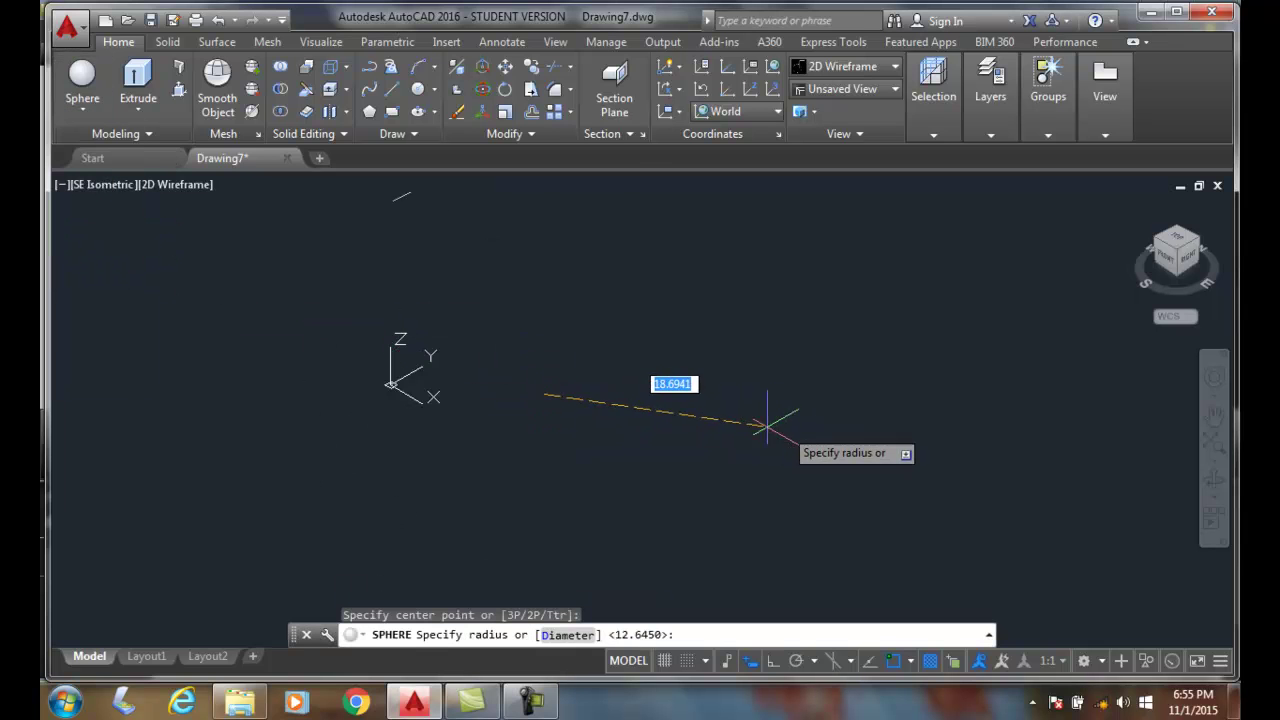
pyautogui.click(688, 412)
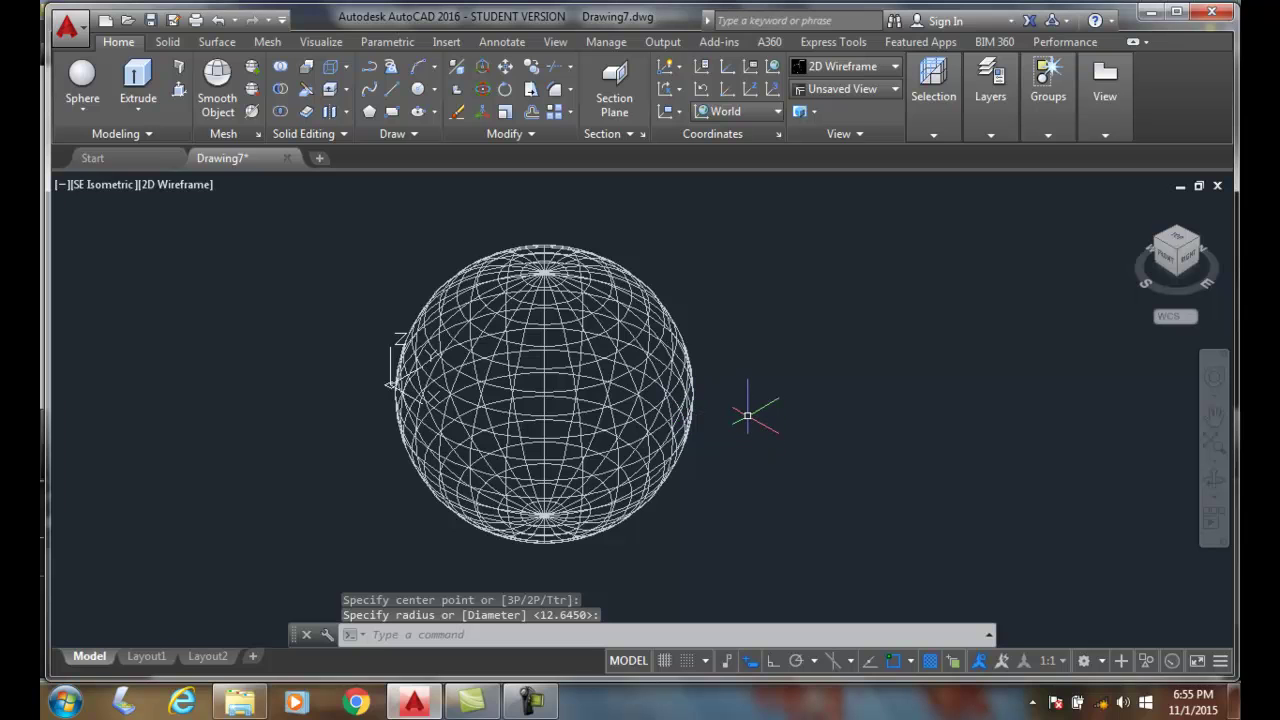
# Step: Run HIDE so the sphere shows as a single silhouette outline
pyautogui.write('hide')
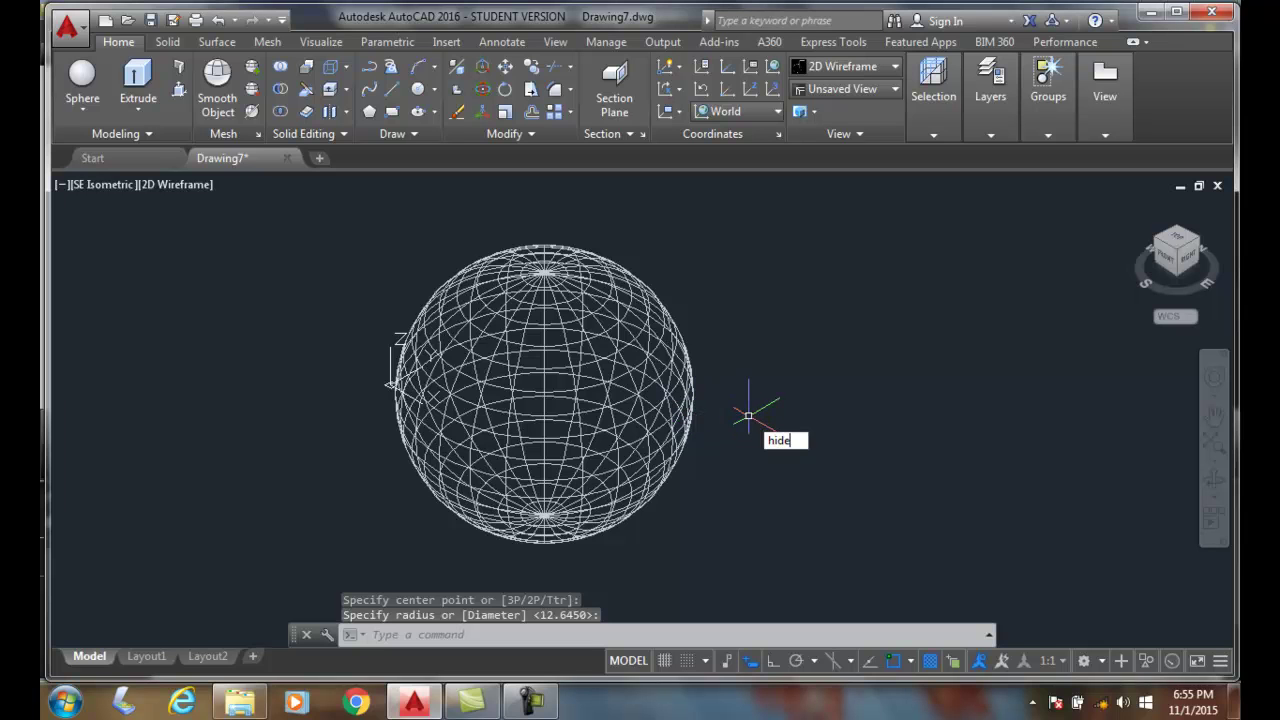
pyautogui.press('Return')
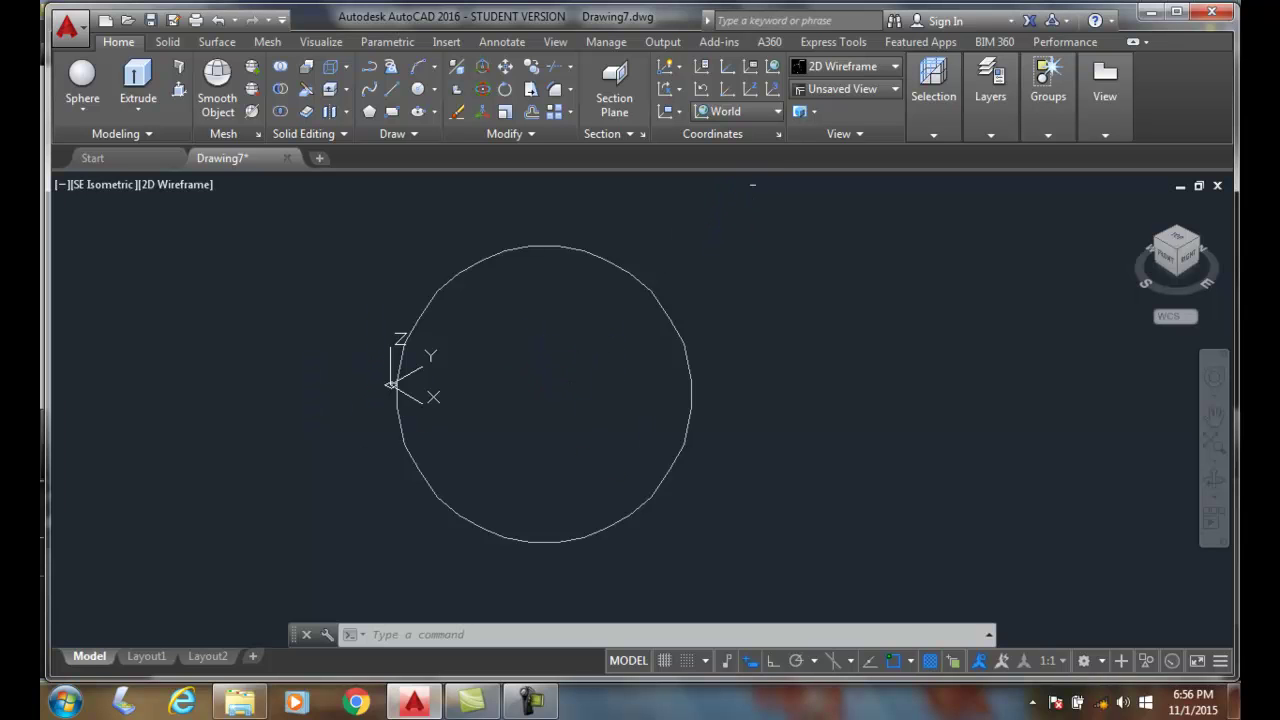
# Step: Set Draw true silhouettes back to No in the Visual Styles Manager
pyautogui.click(894, 68)
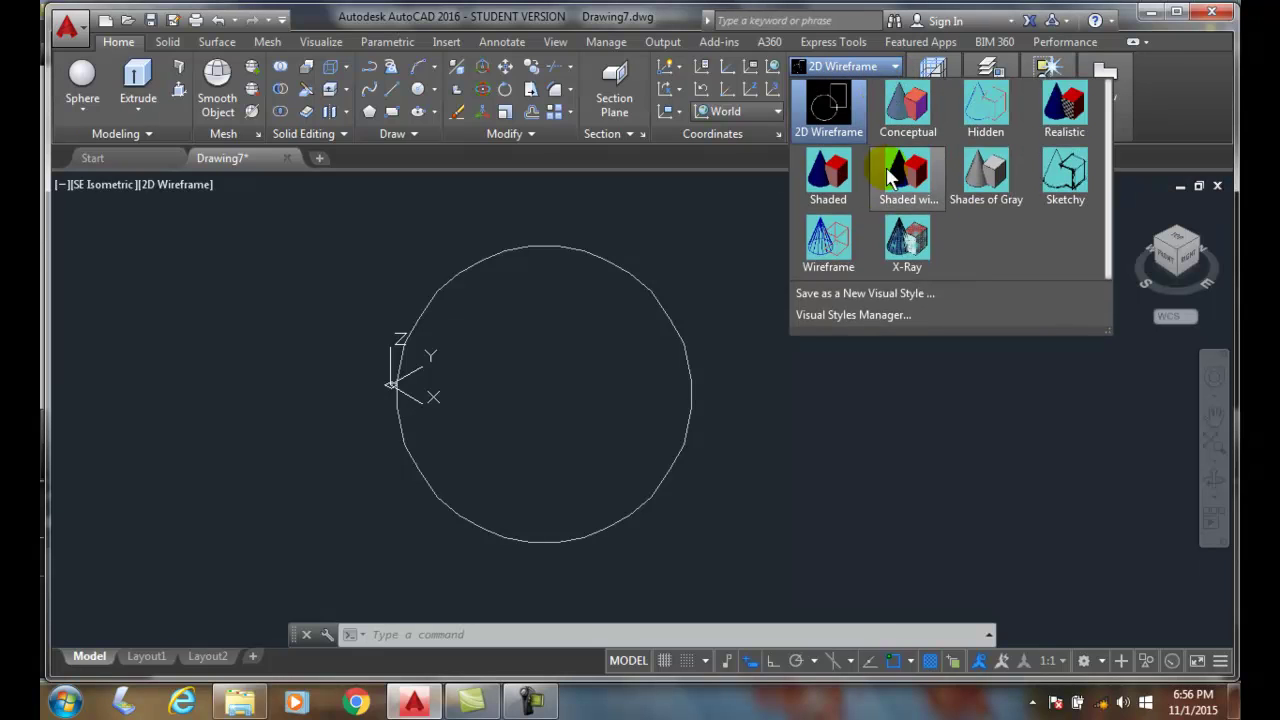
pyautogui.click(825, 314)
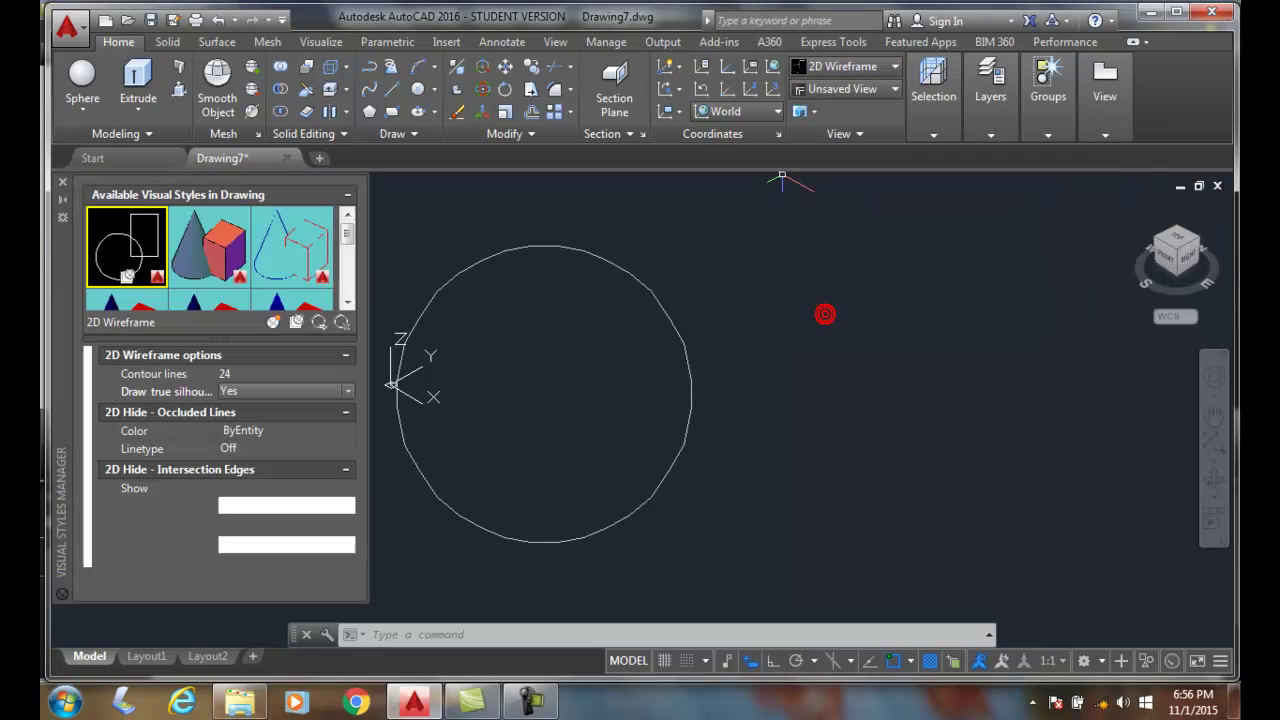
pyautogui.click(346, 392)
pyautogui.click(240, 424)
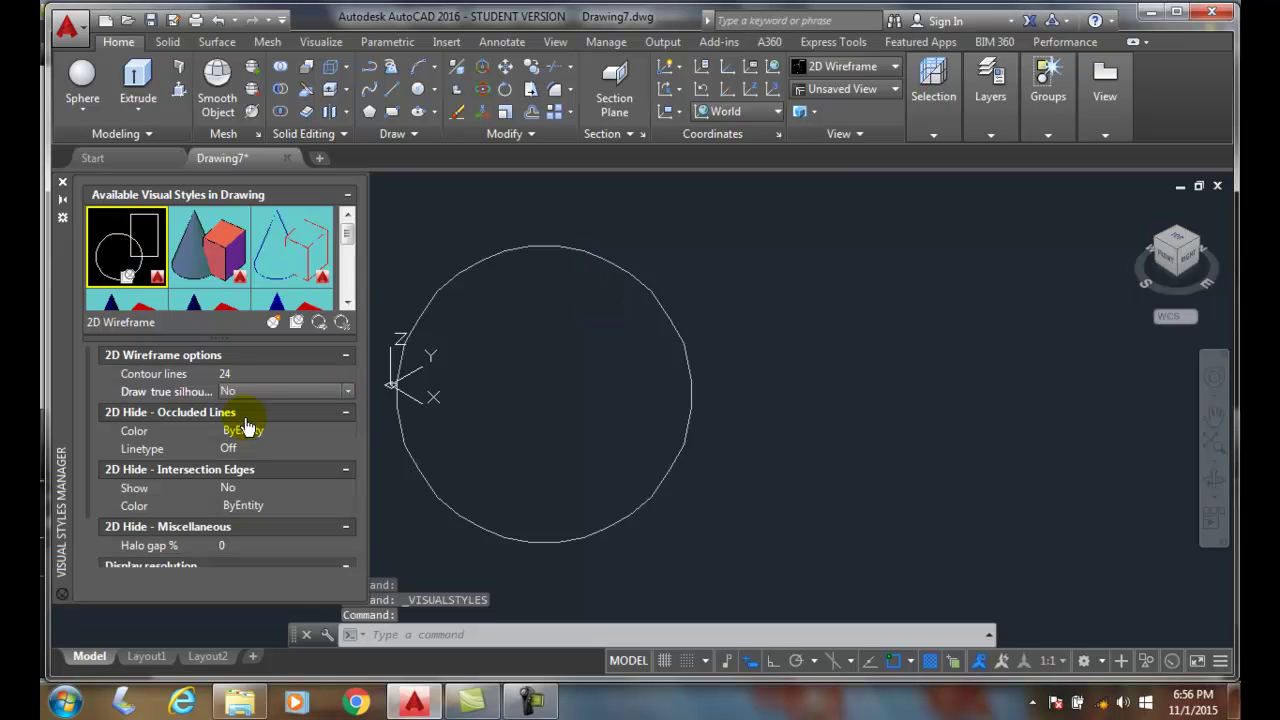
pyautogui.click(243, 372)
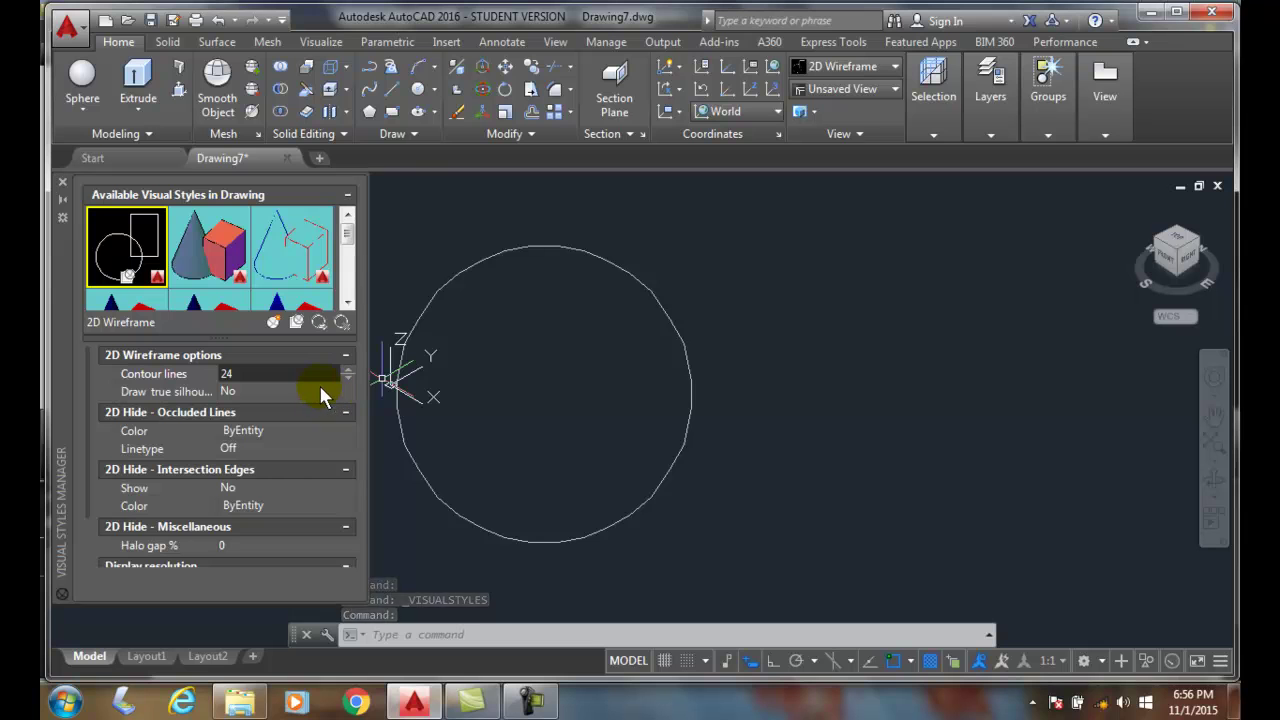
pyautogui.click(61, 184)
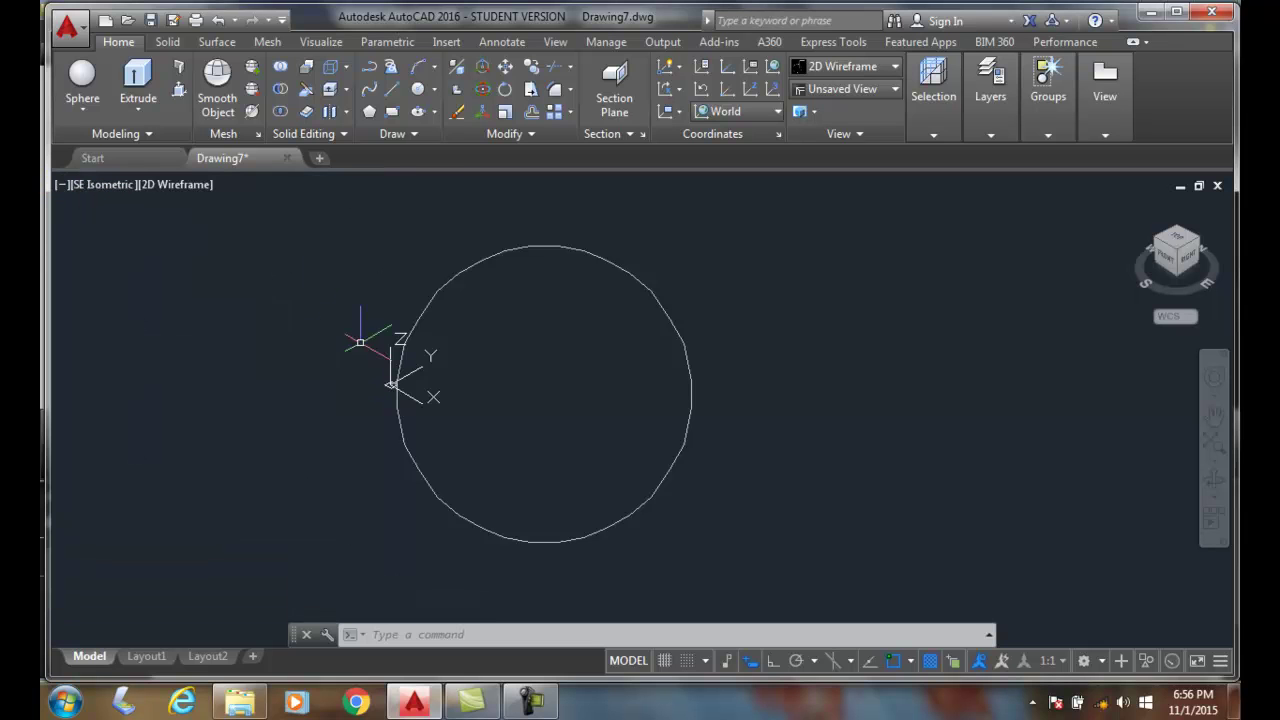
# Step: Run REGEN to redisplay the sphere's wireframe
pyautogui.click(390, 637)
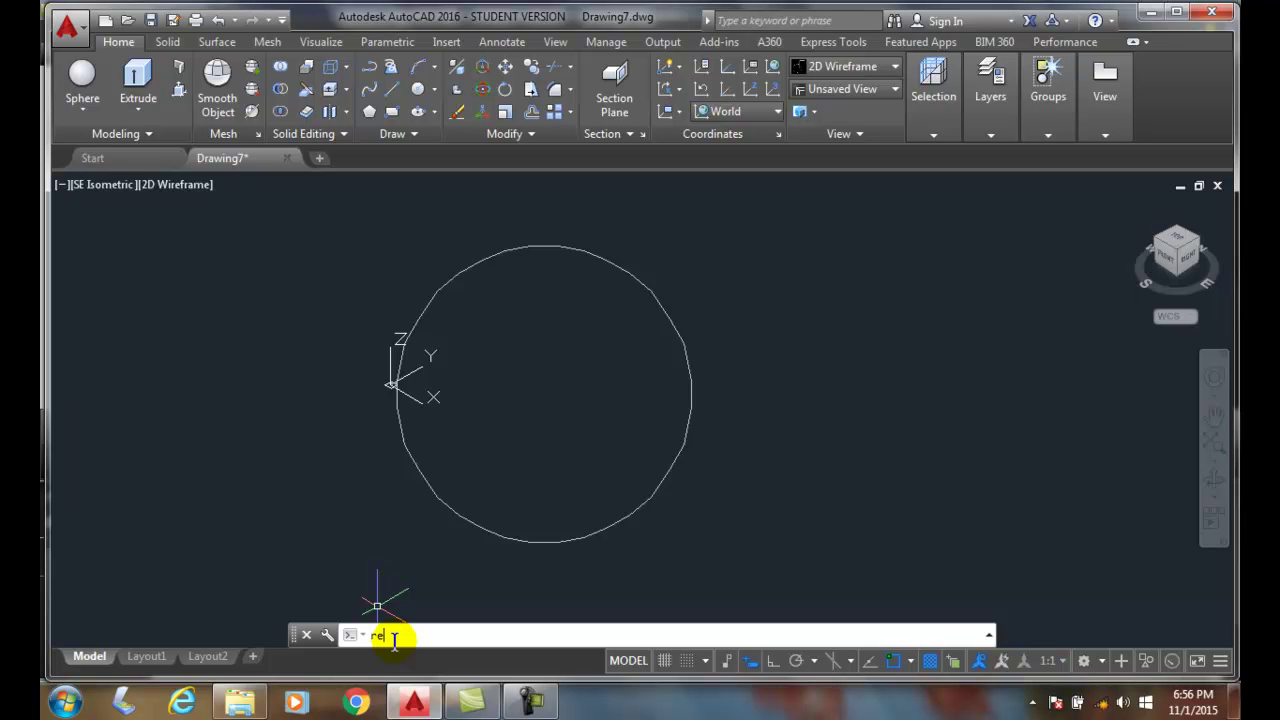
pyautogui.write('regen')
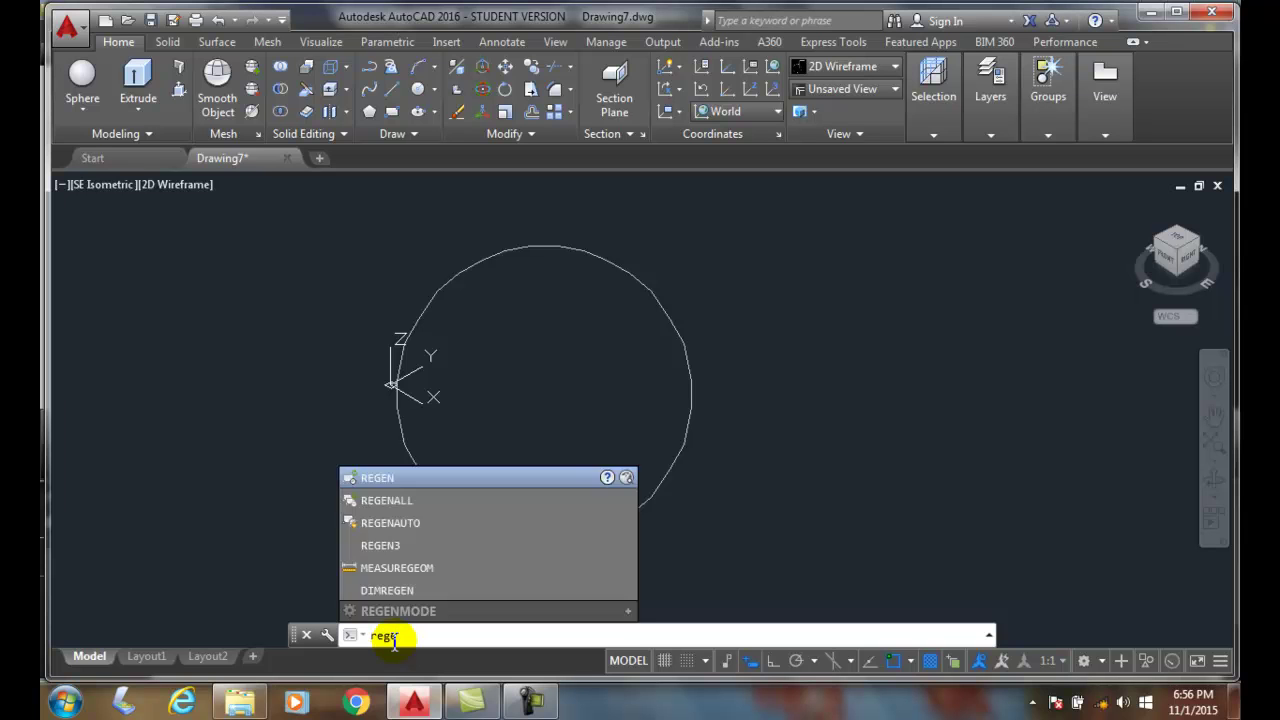
pyautogui.press('Return')
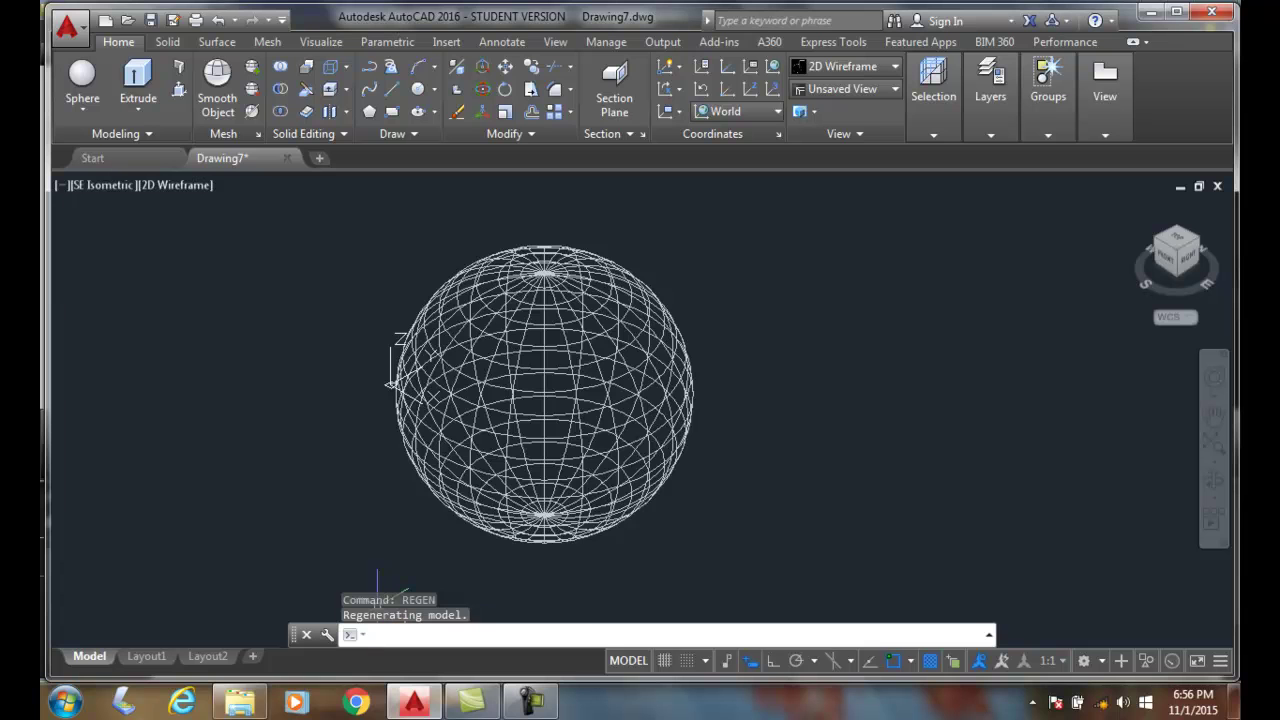
# Step: Window-select the sphere and delete it
pyautogui.click(519, 404)
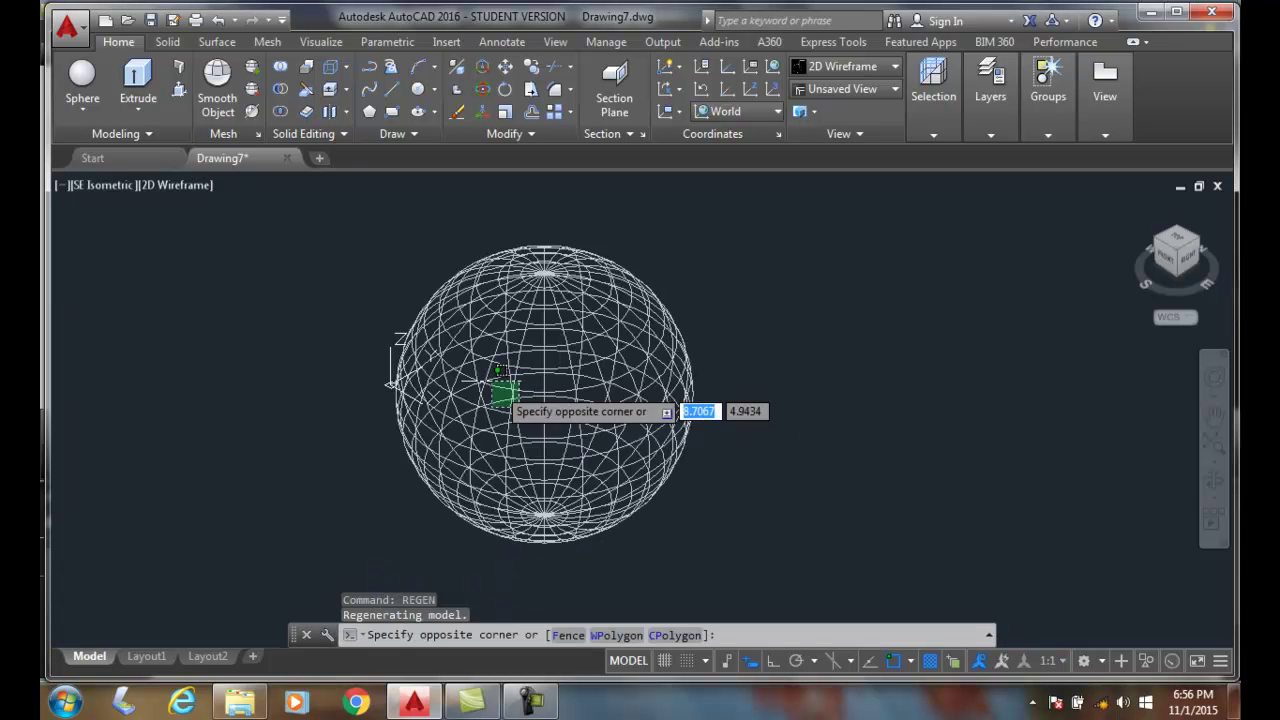
pyautogui.click(450, 360)
pyautogui.press('Delete')
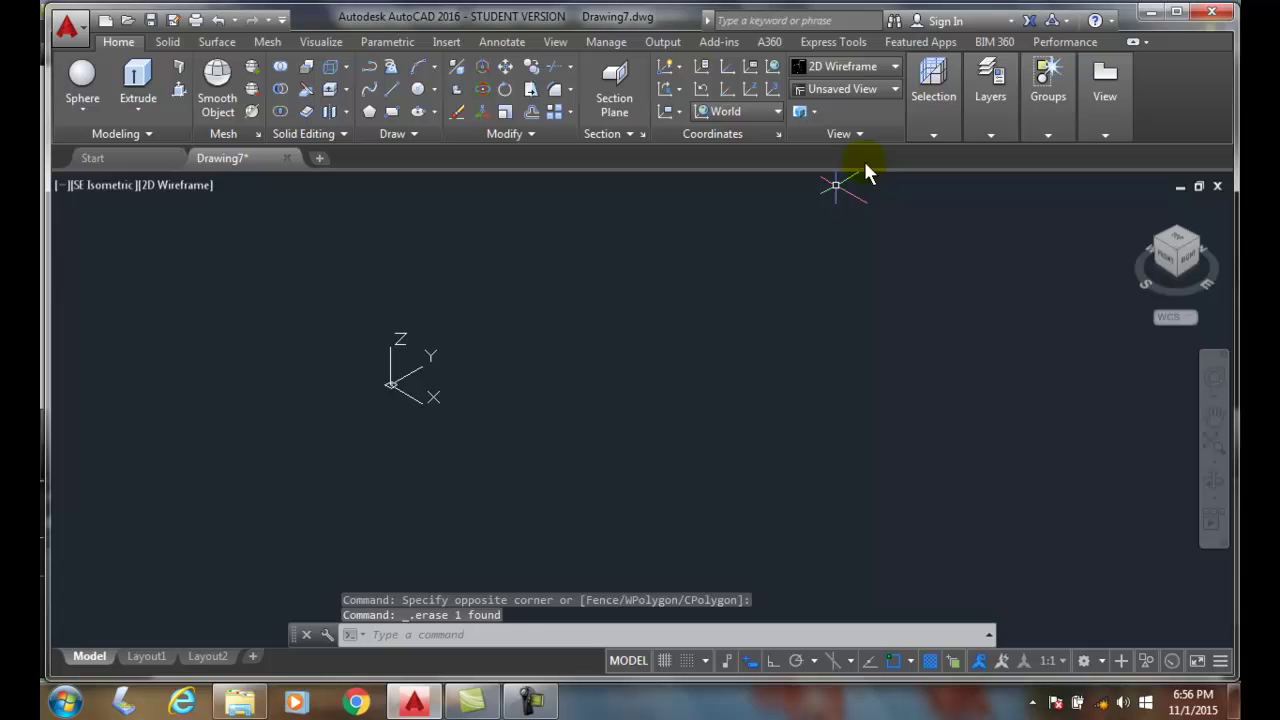
# Step: Set the 2D Wireframe contour lines to 4 in the Visual Styles Manager
pyautogui.click(890, 67)
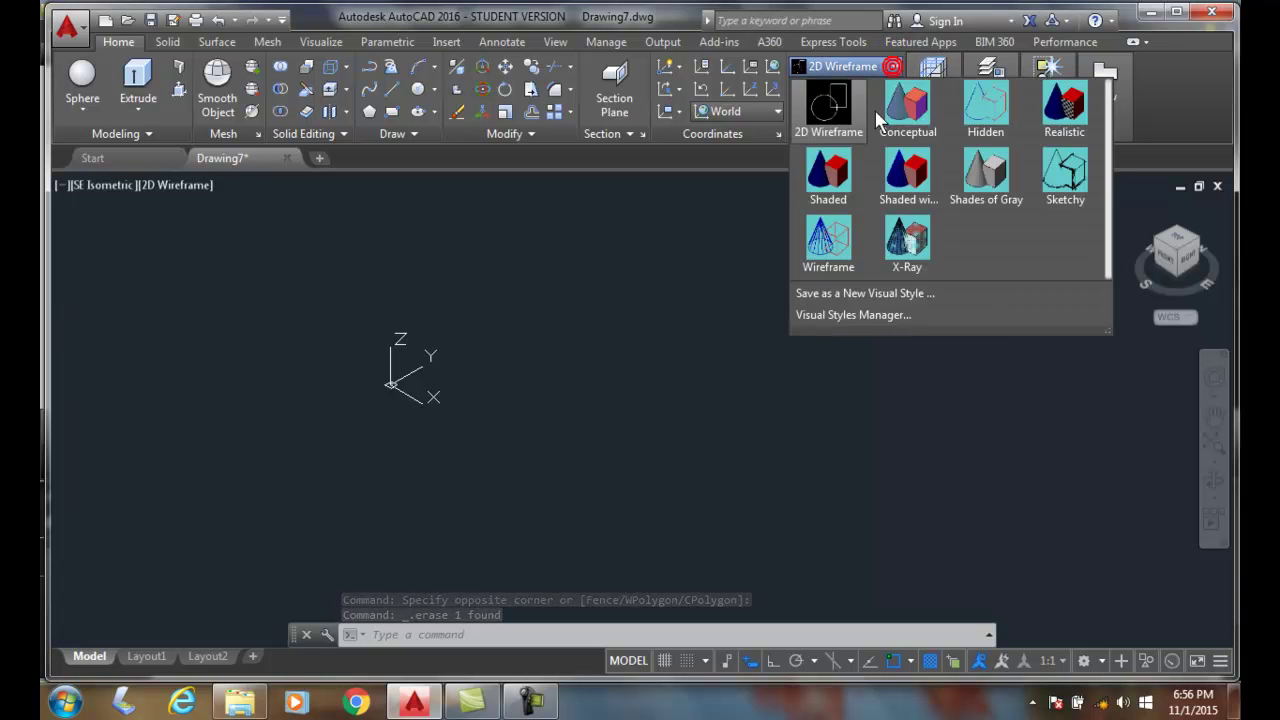
pyautogui.click(861, 316)
pyautogui.click(299, 375)
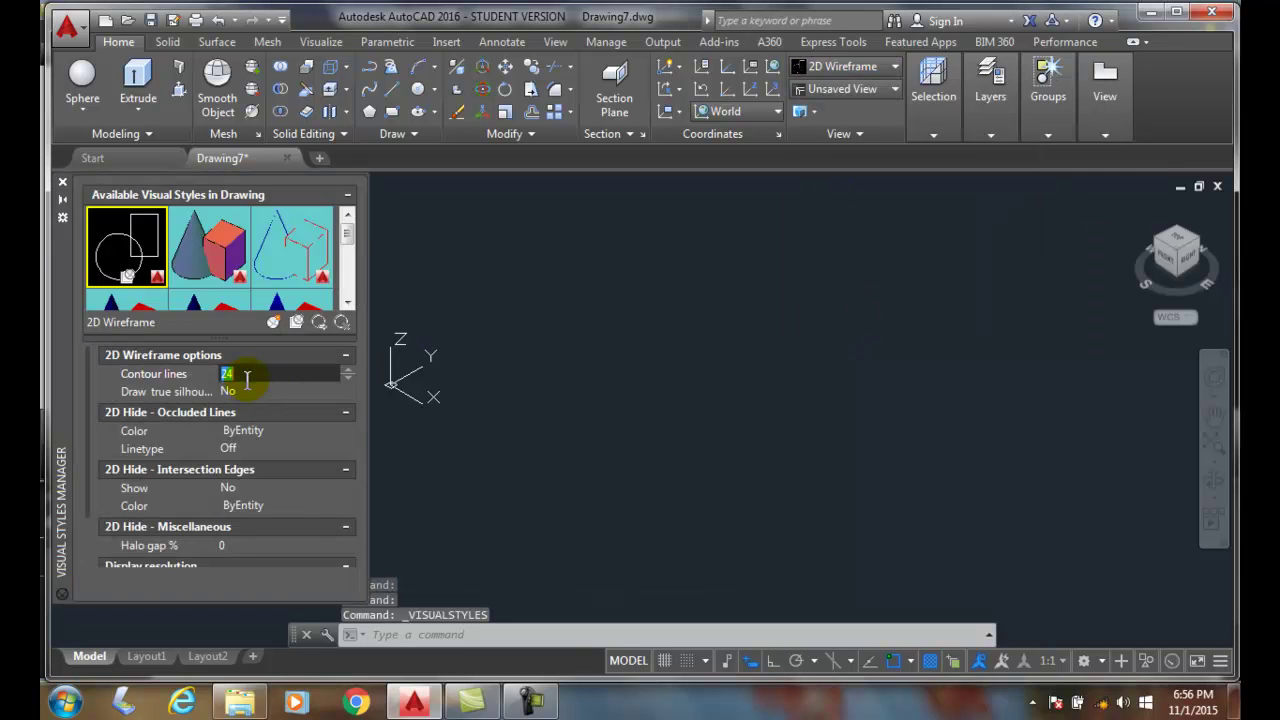
pyautogui.write('4')
pyautogui.click(260, 391)
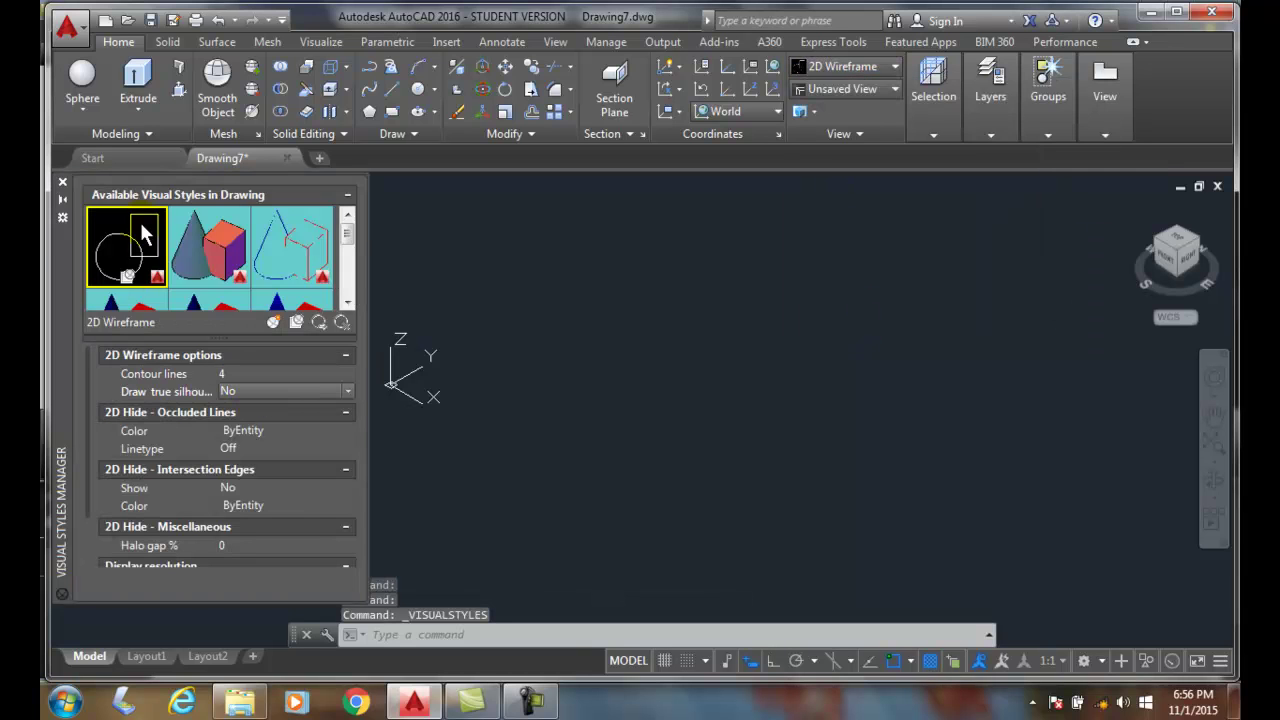
pyautogui.click(62, 184)
# Step: Draw a new sphere by picking its center point and radius
pyautogui.click(82, 80)
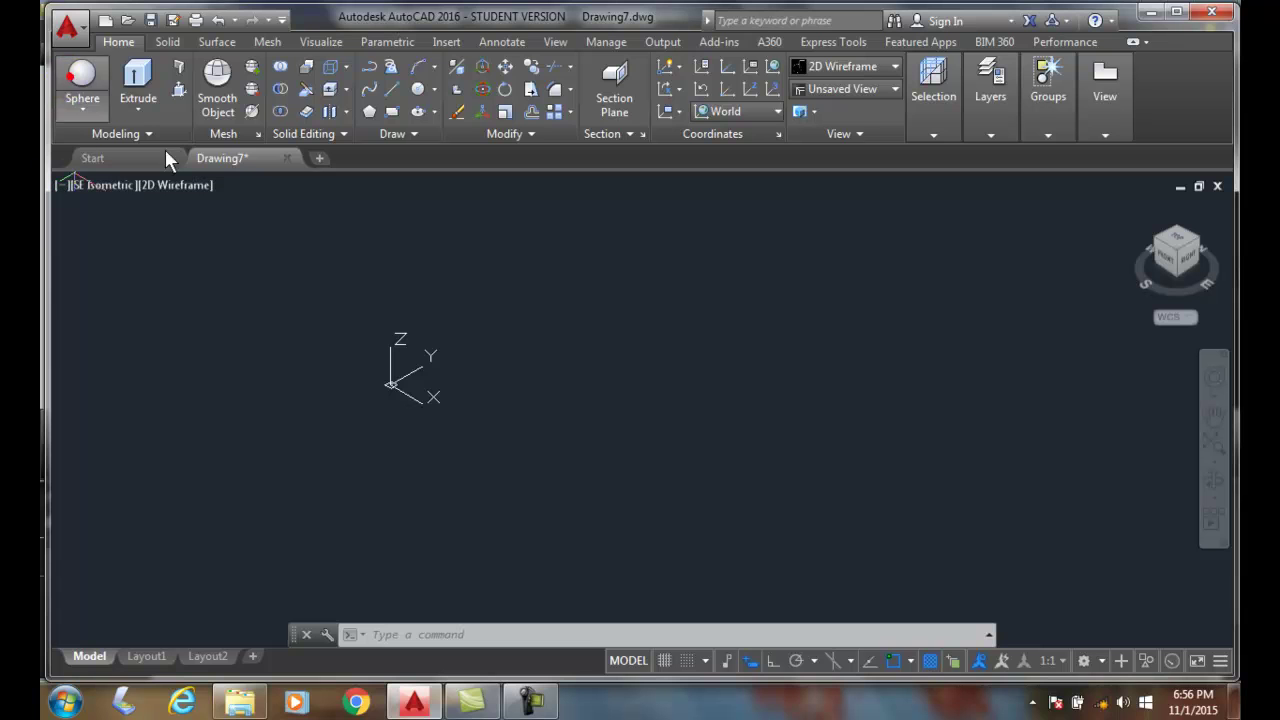
pyautogui.click(482, 357)
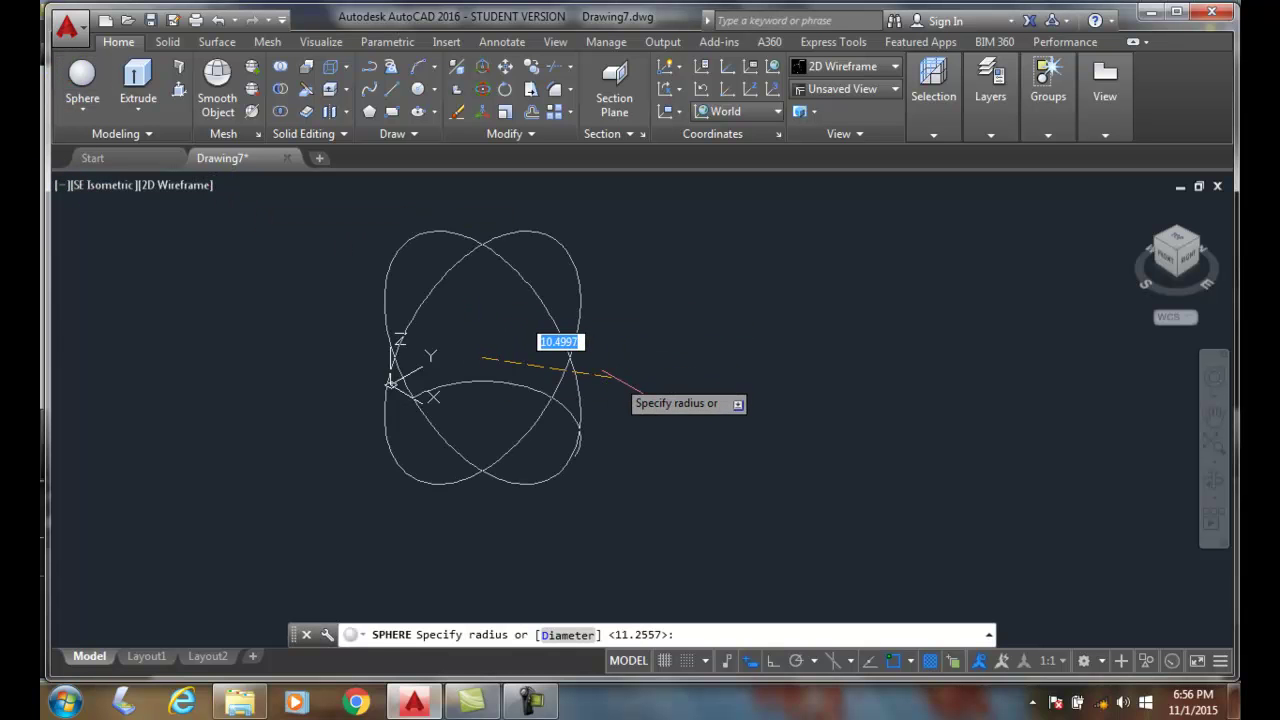
pyautogui.click(616, 378)
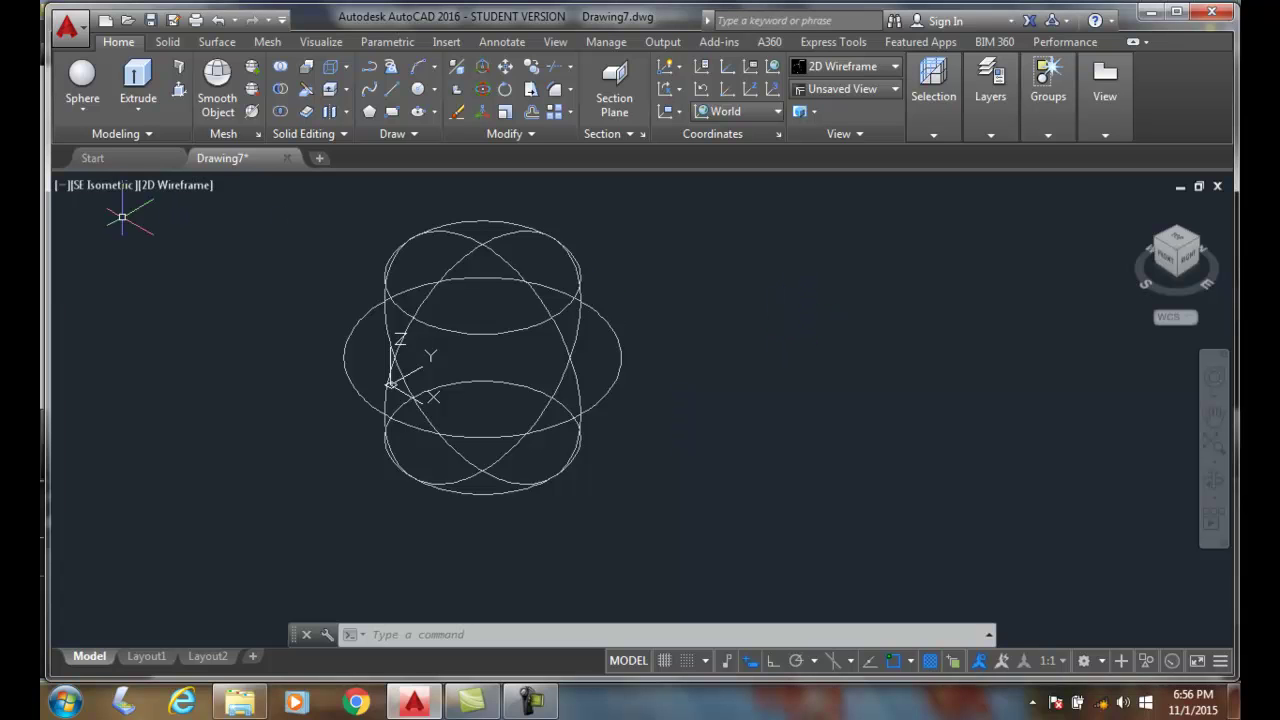
# Step: Switch the viewport from 2D Wireframe to the Realistic visual style
pyautogui.click(168, 186)
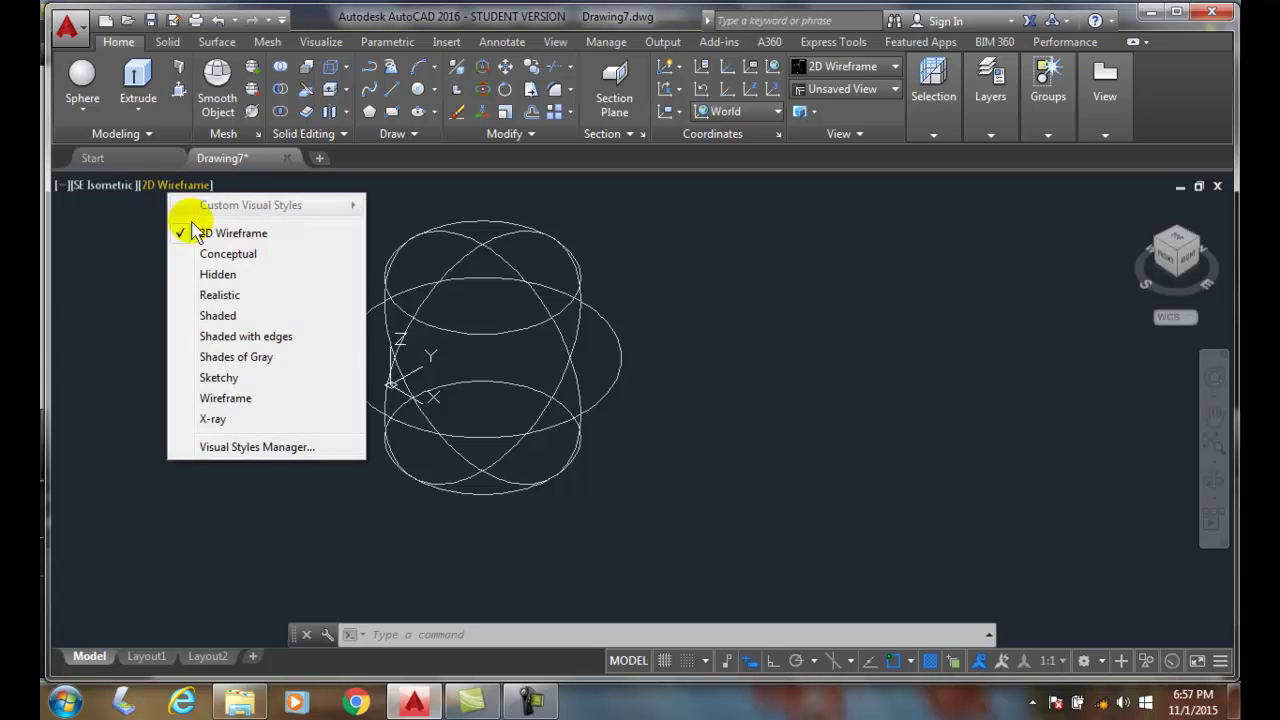
pyautogui.click(220, 296)
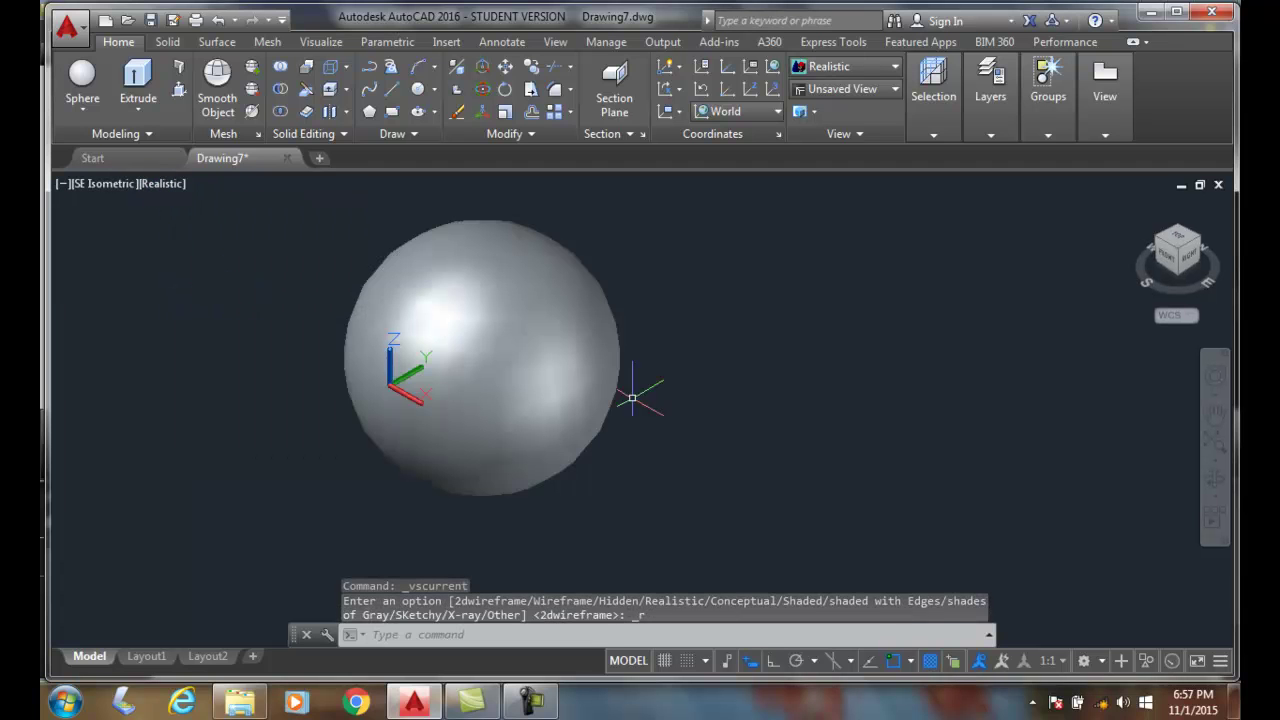